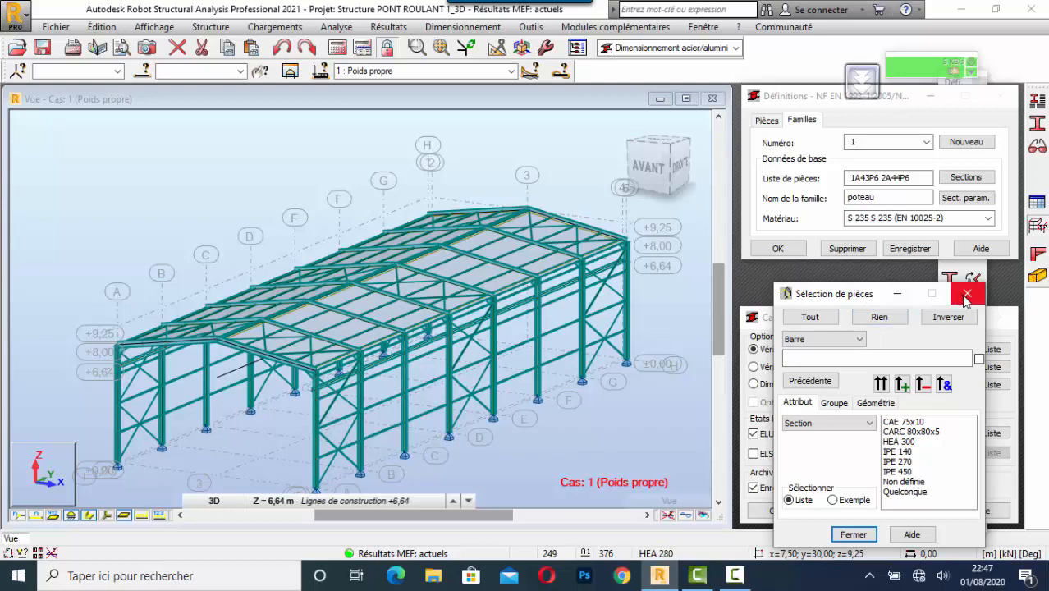
Run the ELU code verification for member families 1A8 instead of individual members.
{"action": "left_click", "coordinate": [966, 292]}
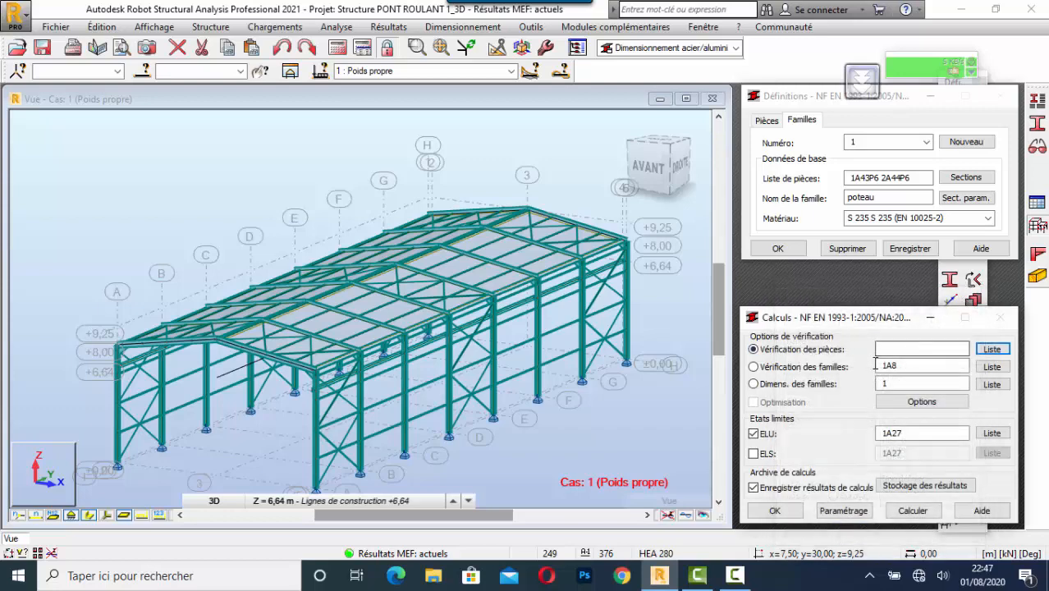
{"action": "left_click", "coordinate": [753, 366]}
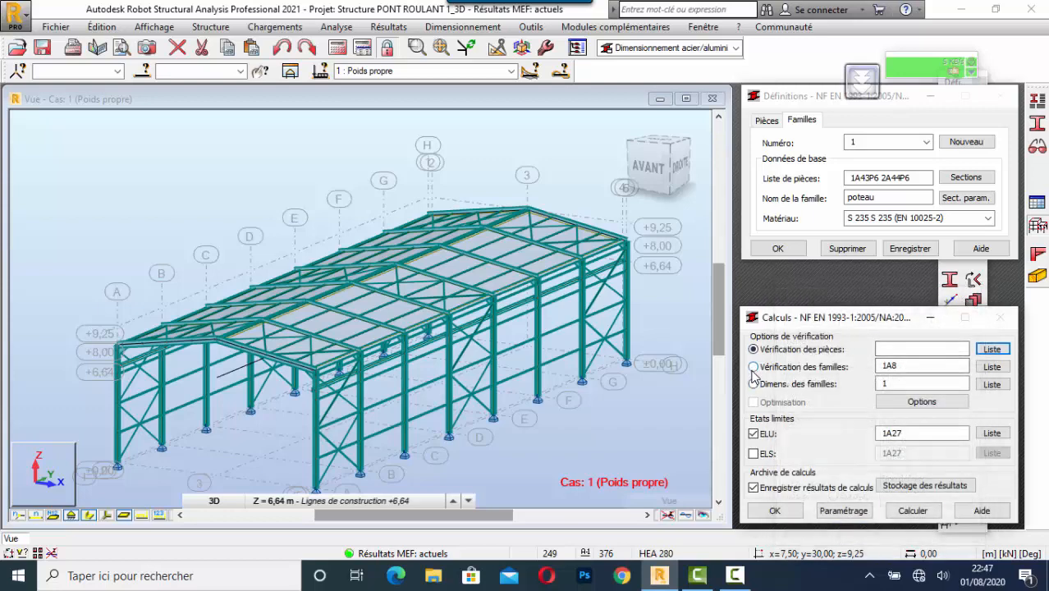
{"action": "left_click", "coordinate": [991, 367]}
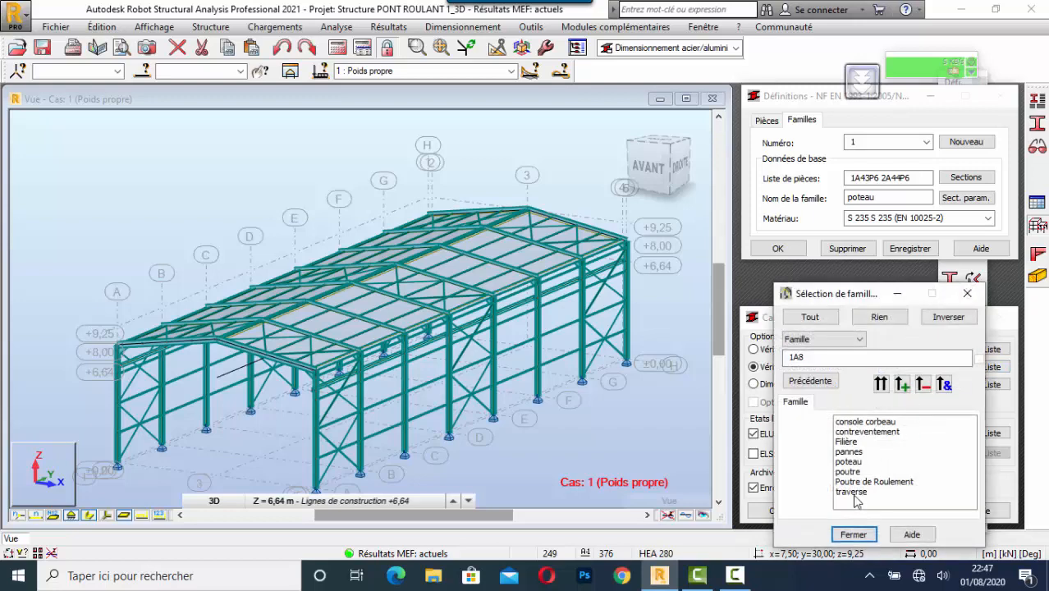
{"action": "left_click", "coordinate": [967, 293]}
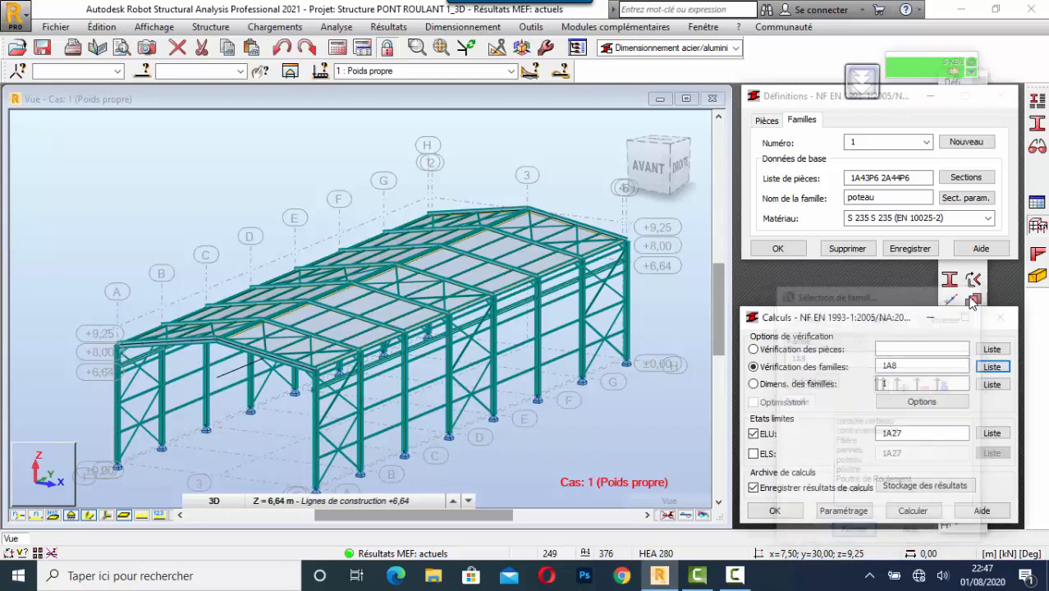
{"action": "left_click", "coordinate": [902, 514]}
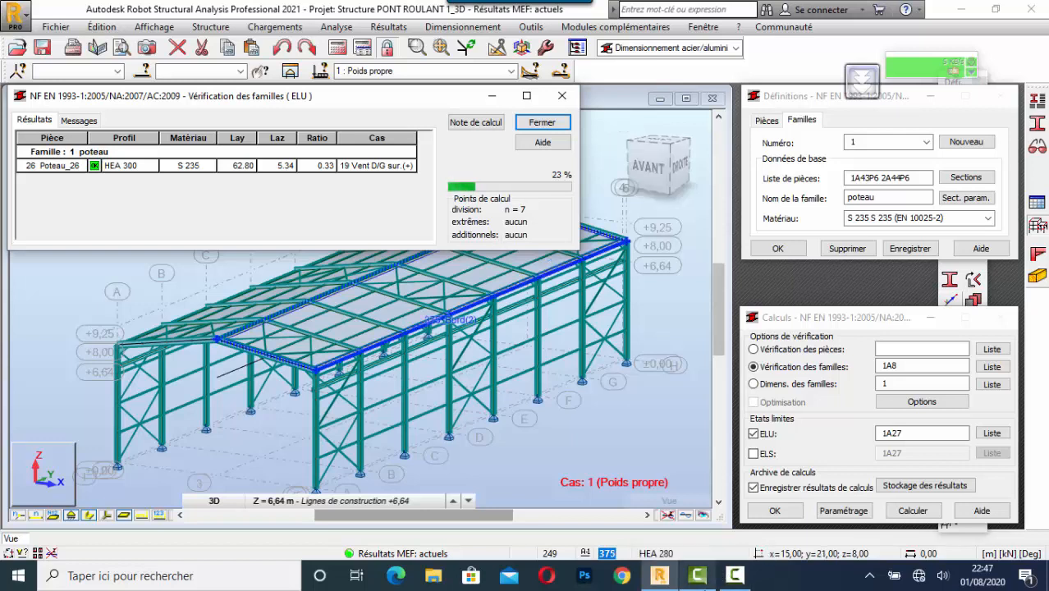
{"action": "left_click", "coordinate": [726, 581]}
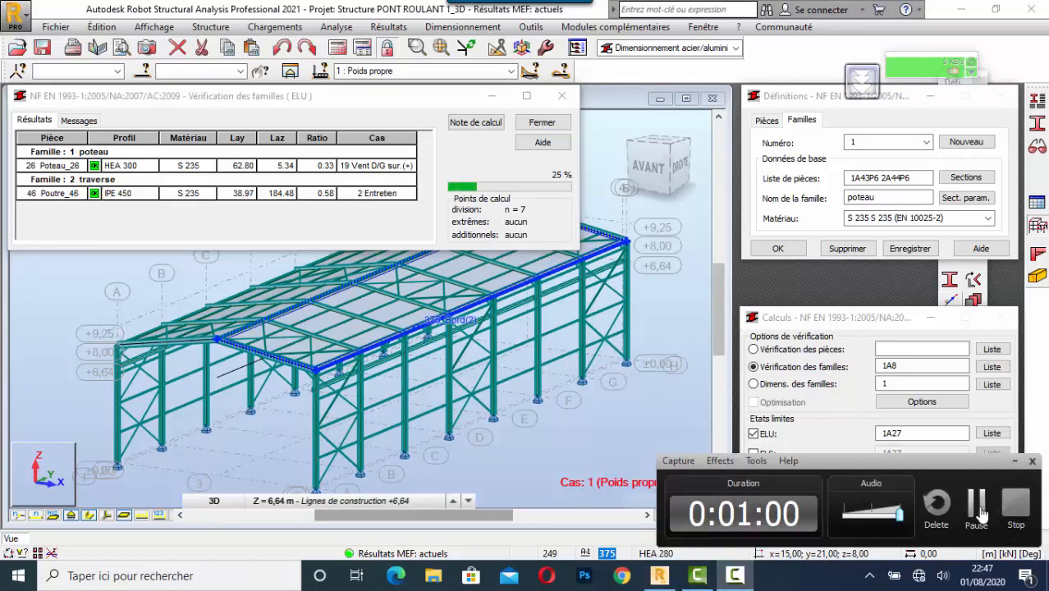
{"action": "left_click", "coordinate": [976, 507]}
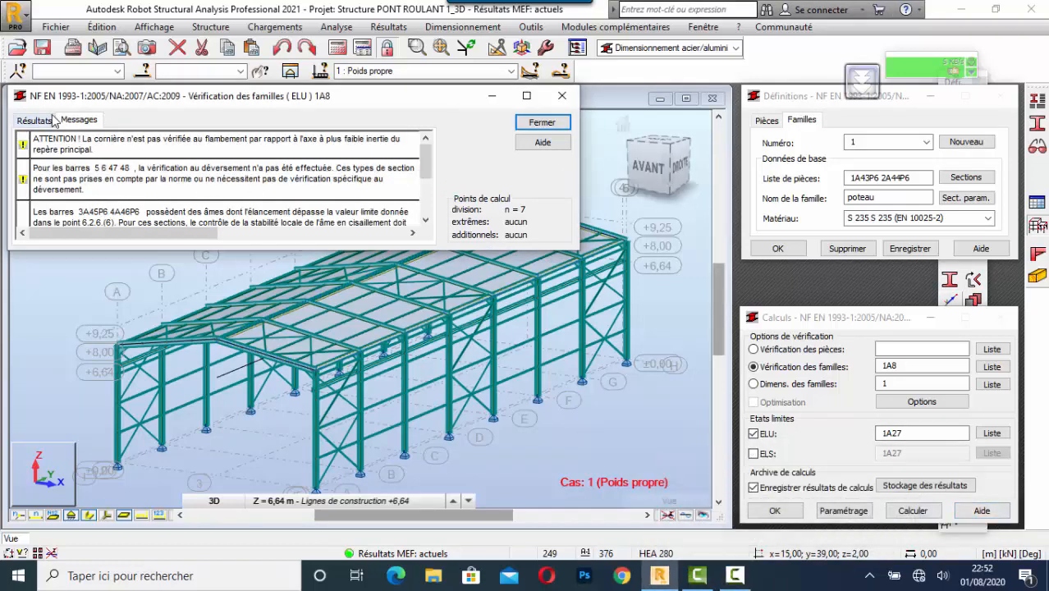
Review the verification ratios of all families and save the results as "Vérification des familles ( ELU ) 1A8".
{"action": "left_click", "coordinate": [30, 120]}
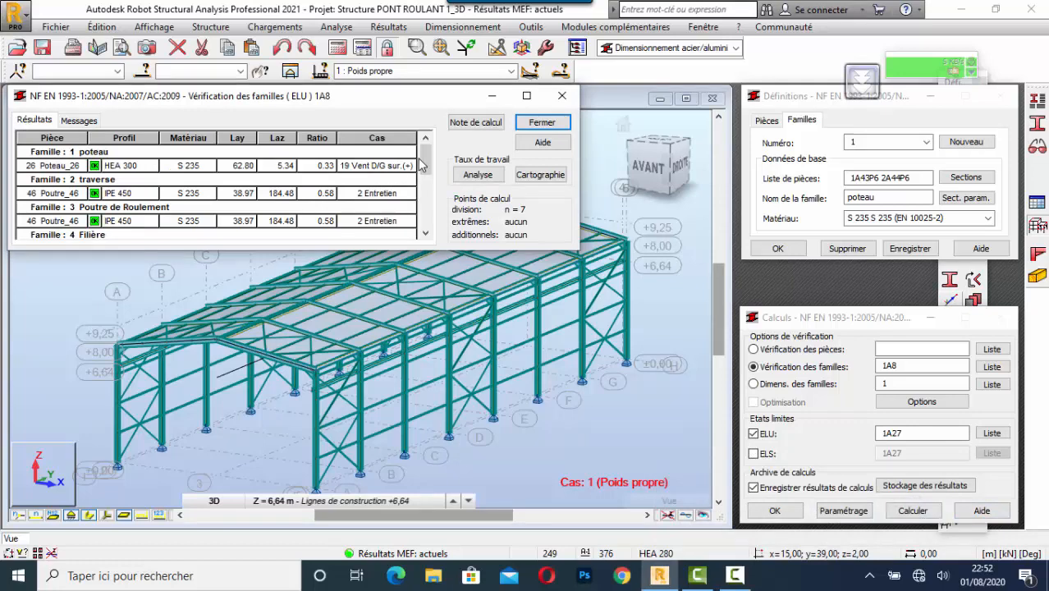
{"action": "left_click_drag", "start_coordinate": [428, 164], "coordinate": [424, 221]}
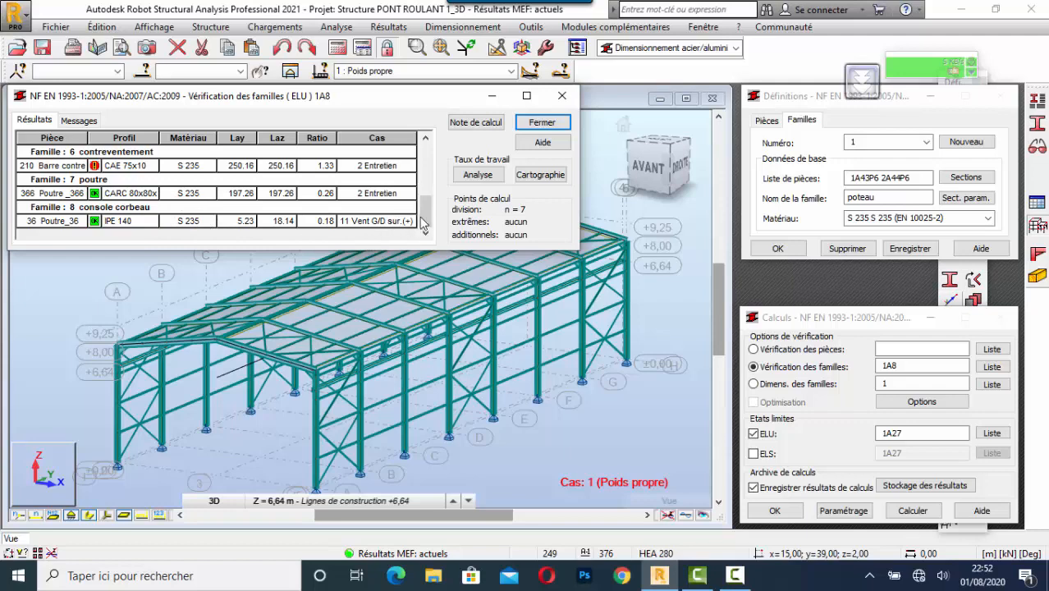
{"action": "left_click_drag", "start_coordinate": [423, 224], "coordinate": [430, 160]}
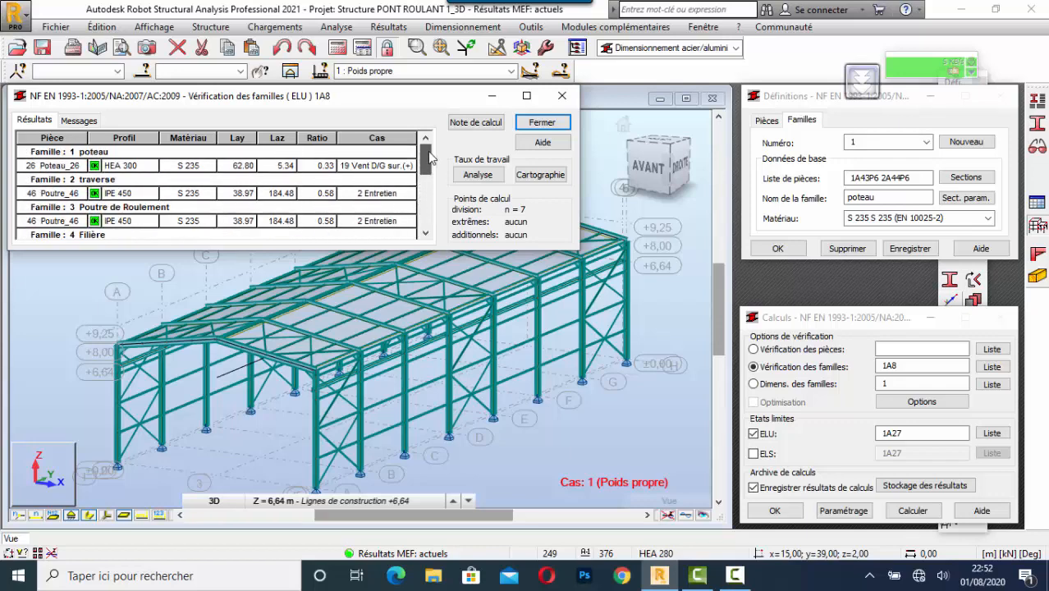
{"action": "left_click", "coordinate": [542, 121]}
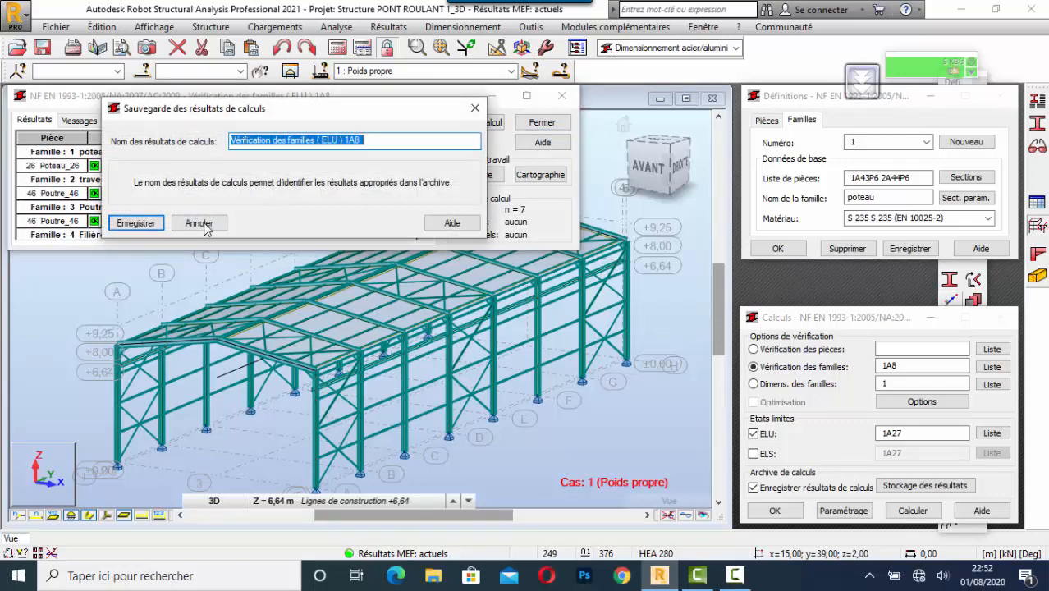
{"action": "left_click", "coordinate": [152, 223]}
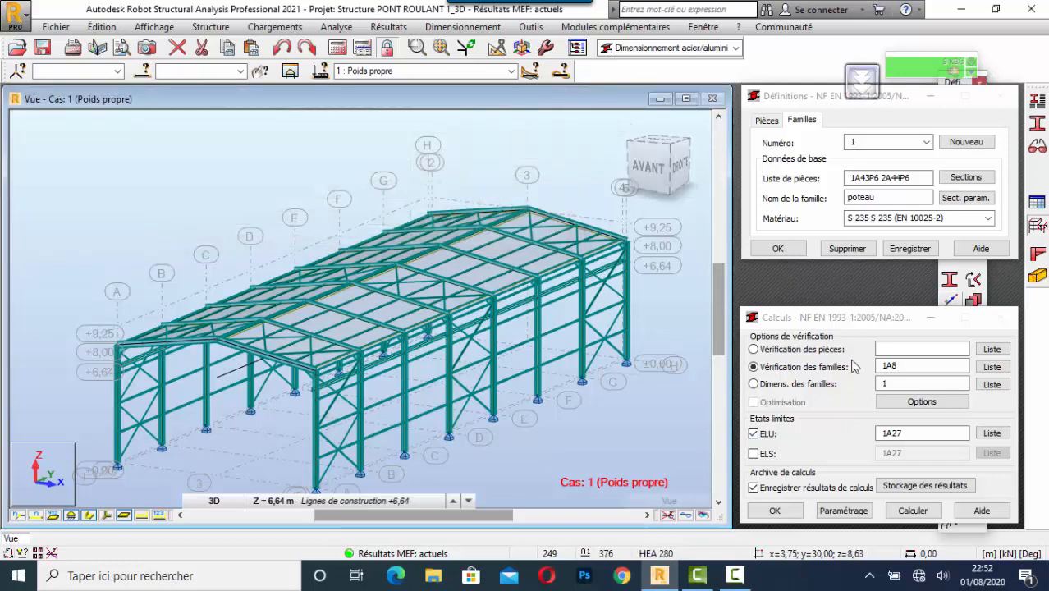
Switch the calculation to family dimensioning and enable optimisation with weight (Poids) as the only criterion.
{"action": "left_click", "coordinate": [760, 384]}
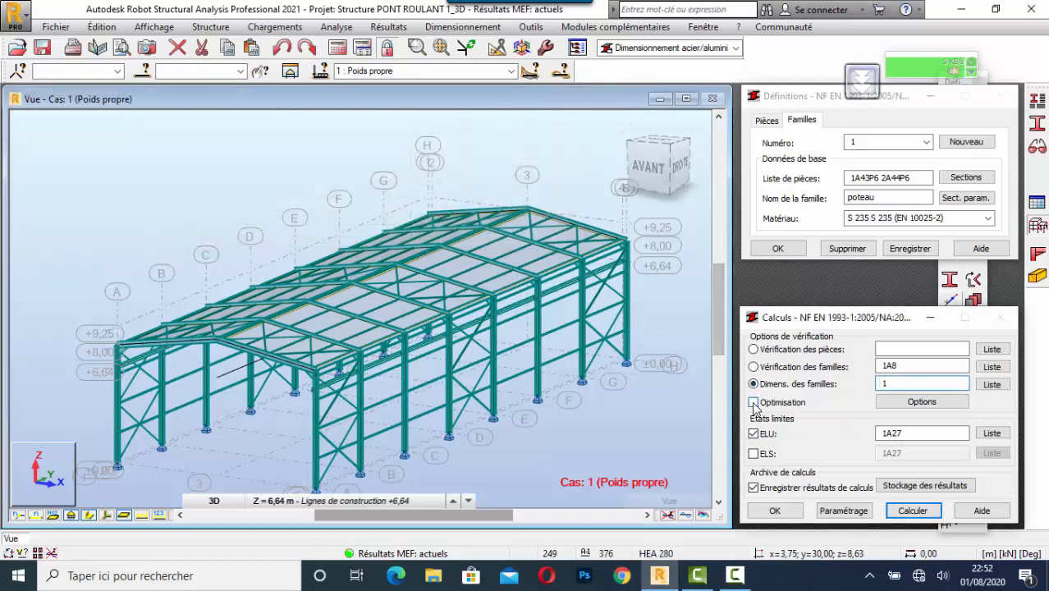
{"action": "left_click", "coordinate": [754, 403]}
{"action": "left_click", "coordinate": [895, 401]}
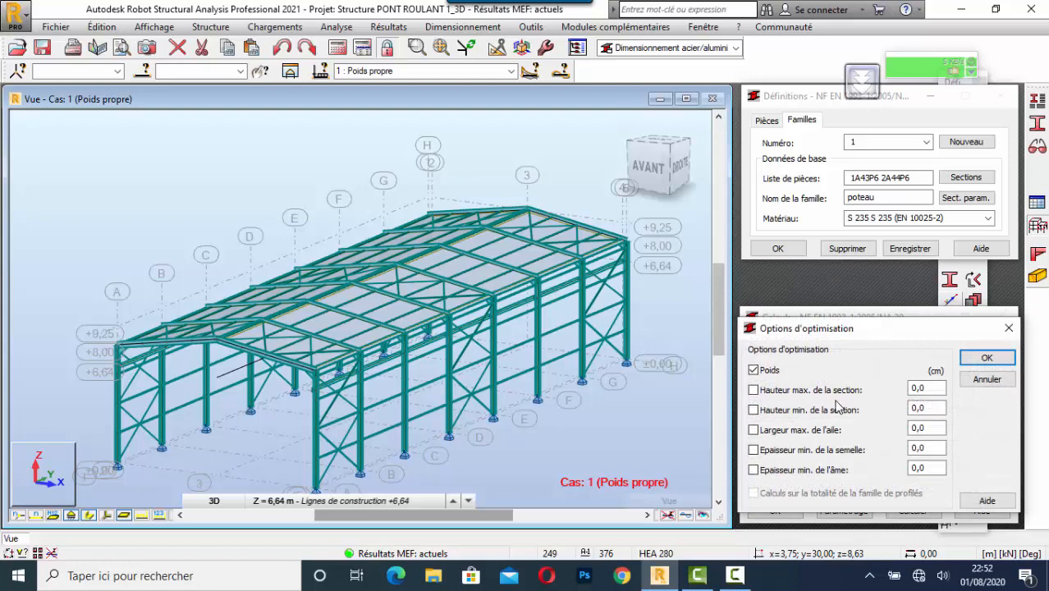
{"action": "left_click", "coordinate": [987, 357]}
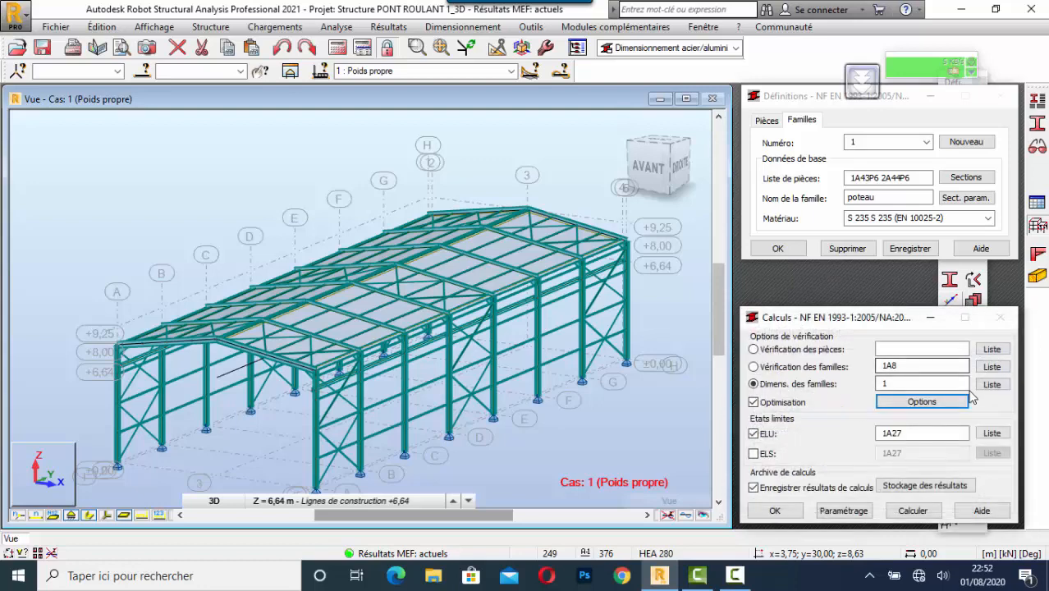
Include all families from console corbeau to traverse in the dimensioning list and run the ELU calculation.
{"action": "left_click", "coordinate": [991, 385]}
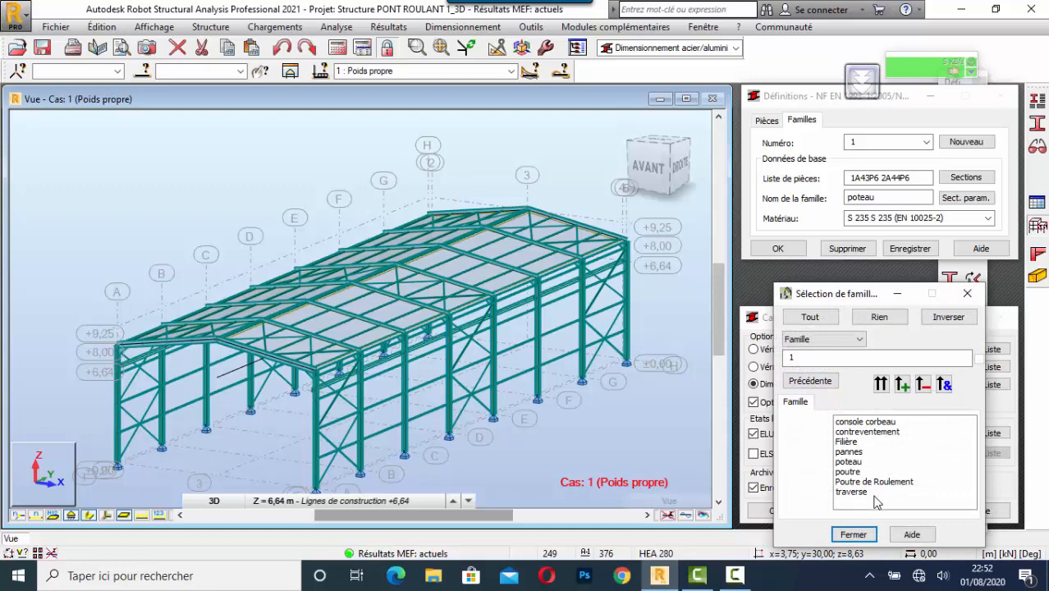
{"action": "left_click_drag", "start_coordinate": [875, 502], "coordinate": [845, 420]}
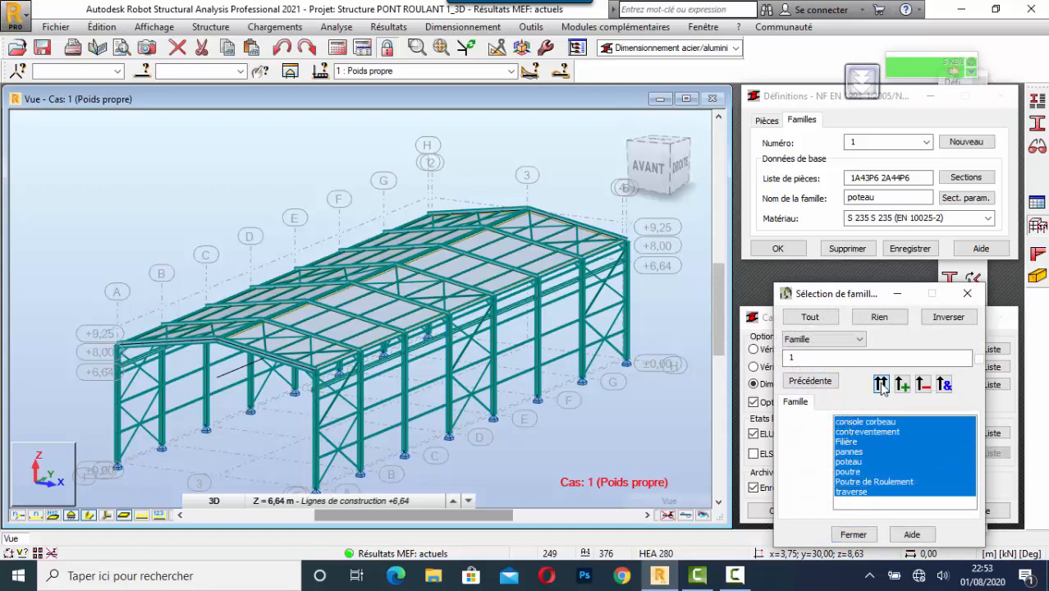
{"action": "left_click", "coordinate": [881, 385]}
{"action": "left_click", "coordinate": [852, 535]}
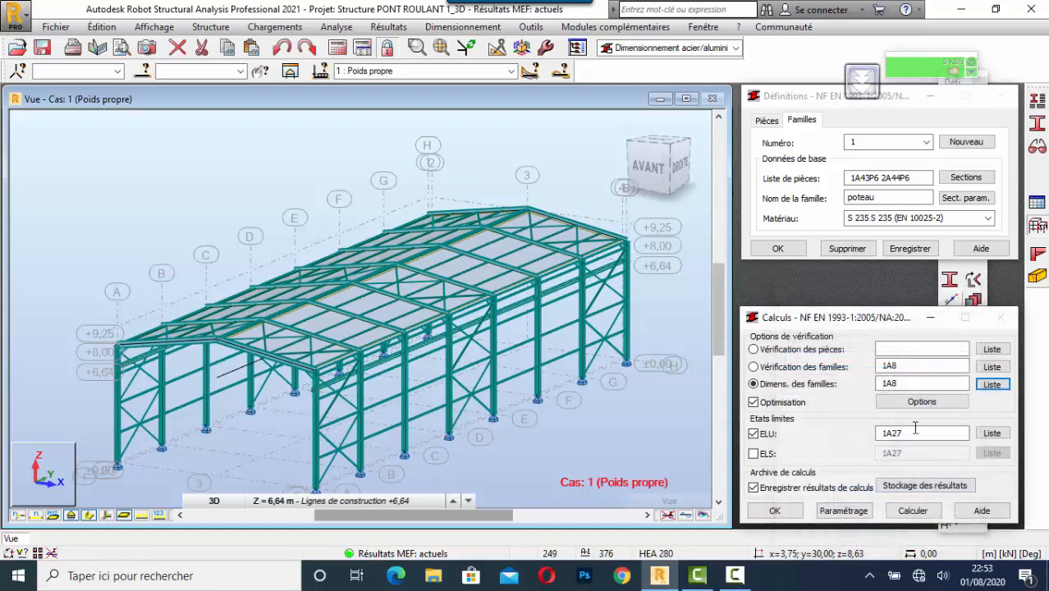
{"action": "left_click", "coordinate": [913, 510]}
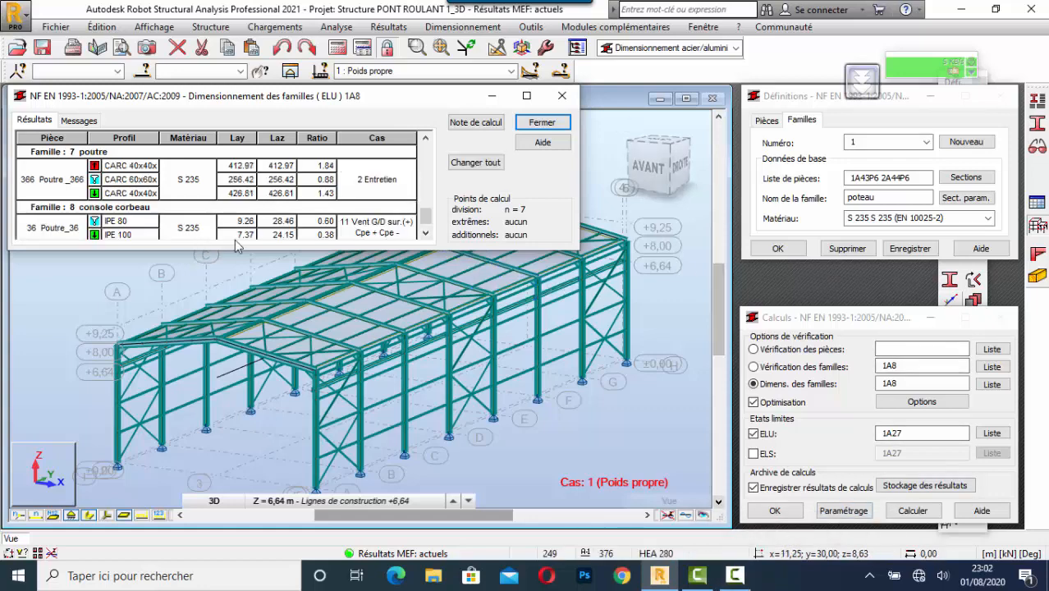
Review the proposed profiles for each family and change all member sections to the optimised ones, accepting the model modification.
{"action": "left_click_drag", "start_coordinate": [425, 215], "coordinate": [435, 160]}
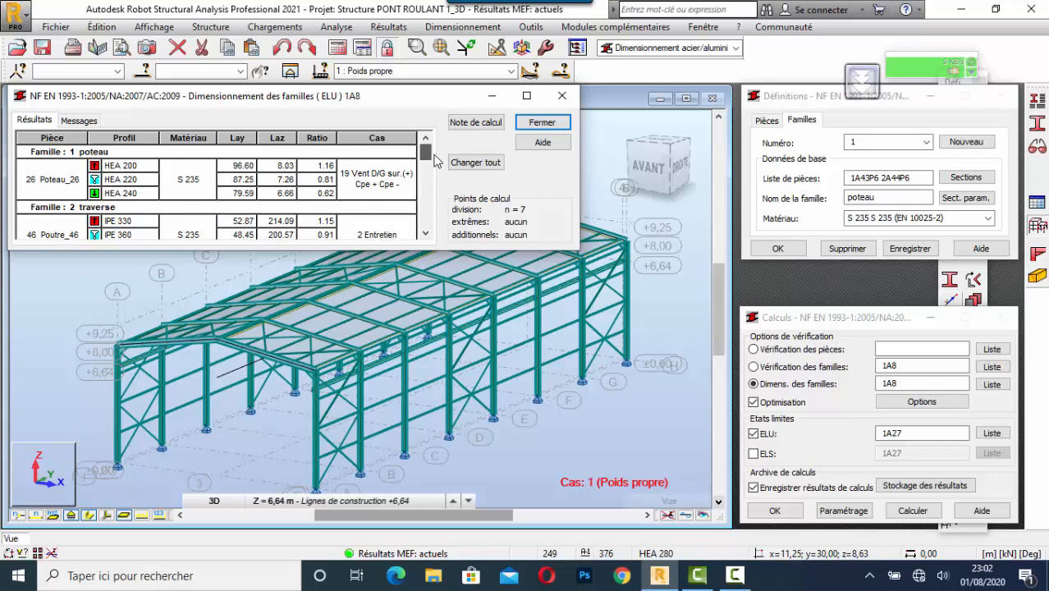
{"action": "left_click", "coordinate": [425, 233]}
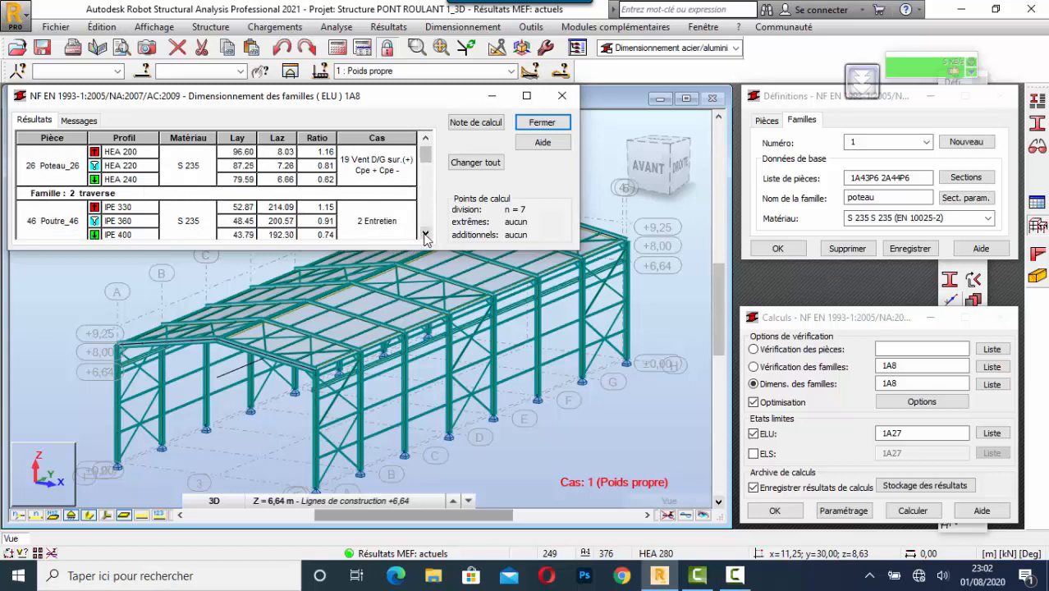
{"action": "left_click", "coordinate": [425, 234]}
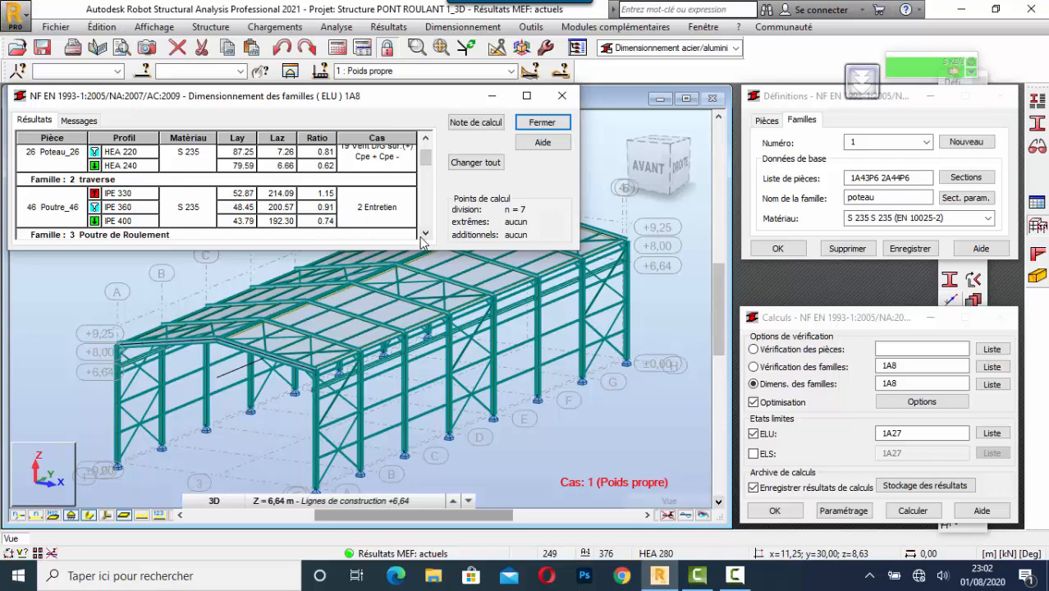
{"action": "left_click_drag", "start_coordinate": [426, 159], "coordinate": [418, 212]}
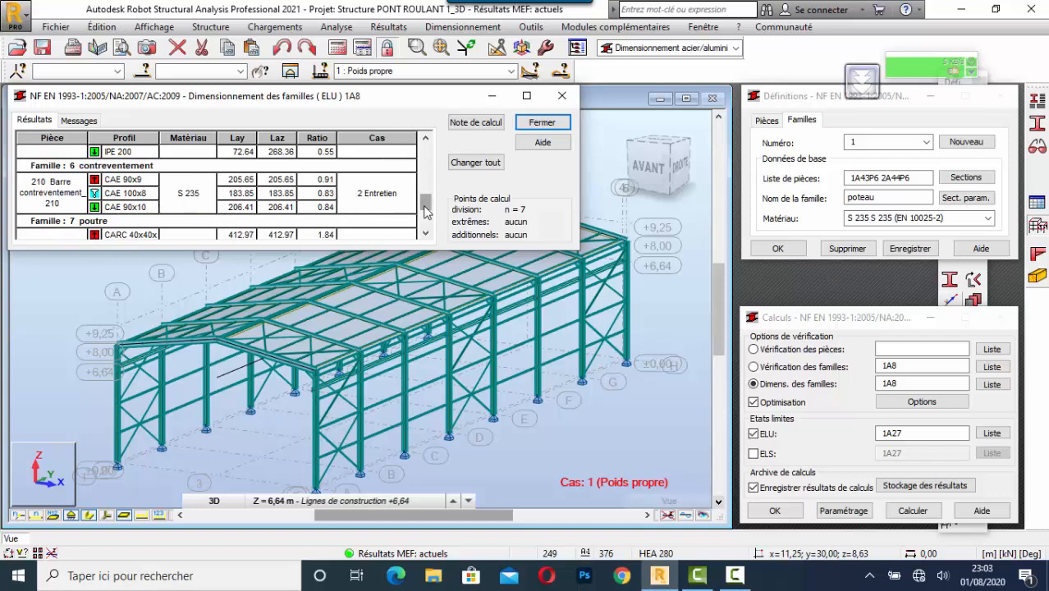
{"action": "left_click_drag", "start_coordinate": [425, 212], "coordinate": [425, 227]}
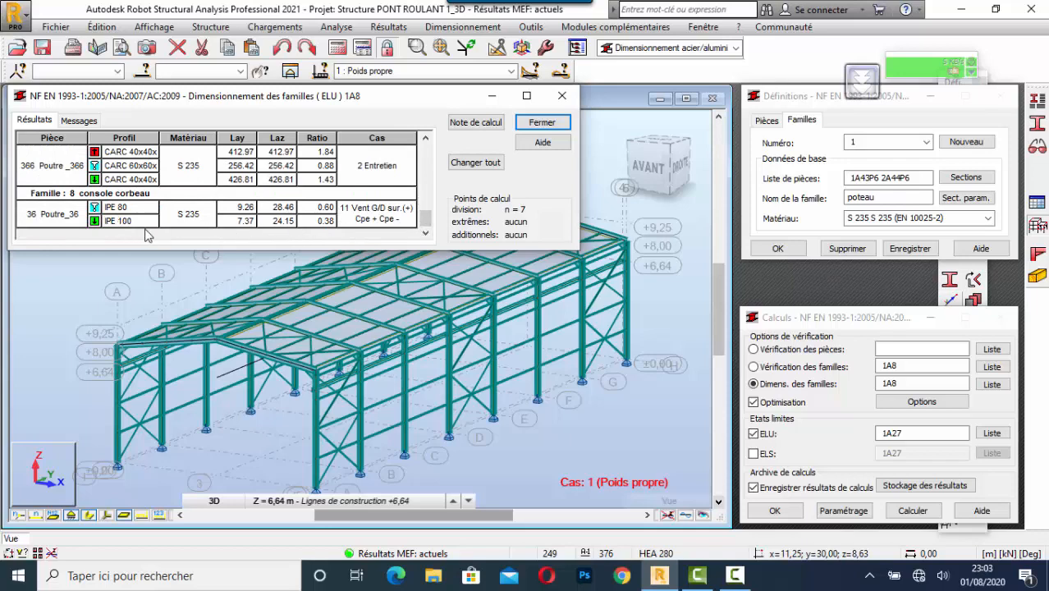
{"action": "left_click", "coordinate": [474, 163]}
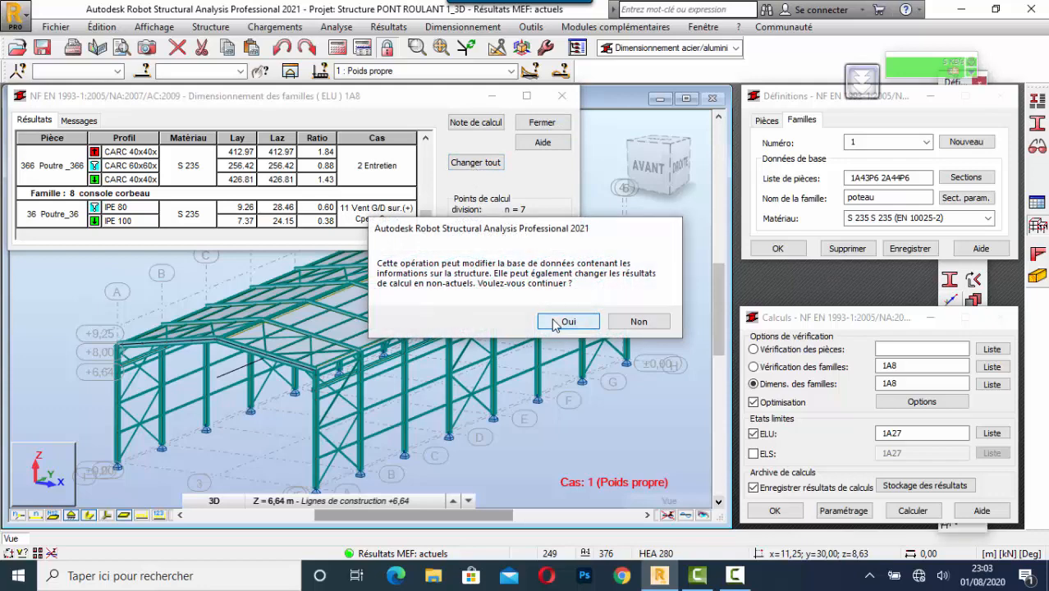
{"action": "left_click", "coordinate": [556, 322]}
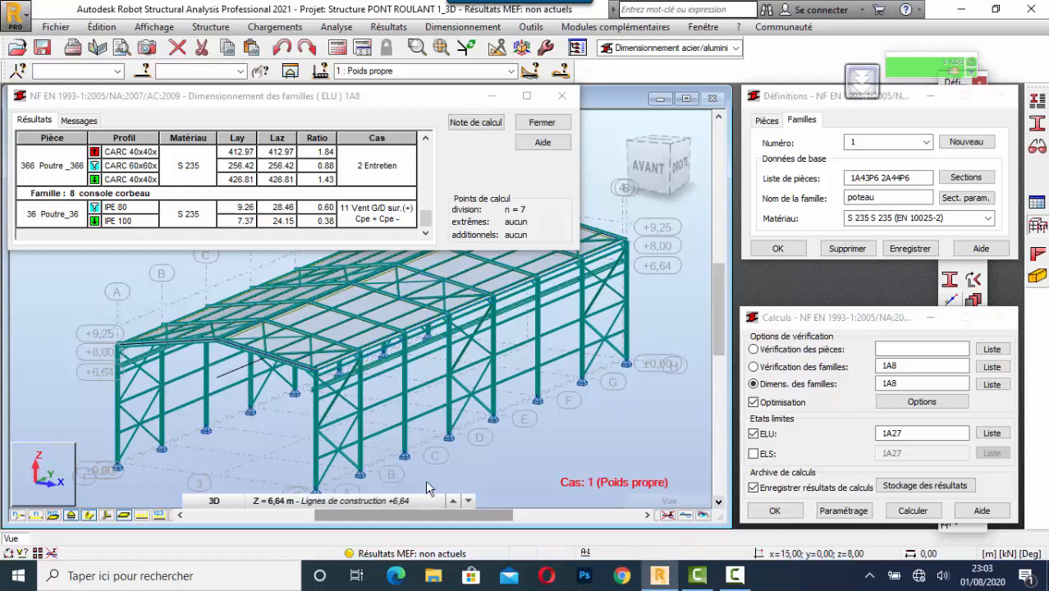
Turn on the profile colour legend (Profilés - légende par couleurs) in the 3D view's display attributes.
{"action": "right_click", "coordinate": [43, 354]}
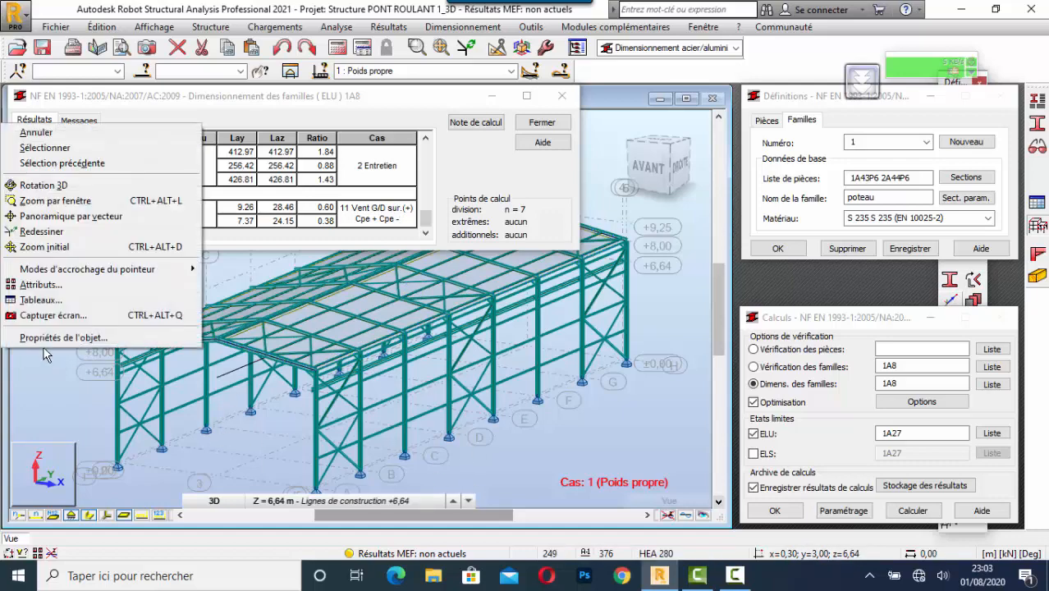
{"action": "left_click", "coordinate": [56, 287]}
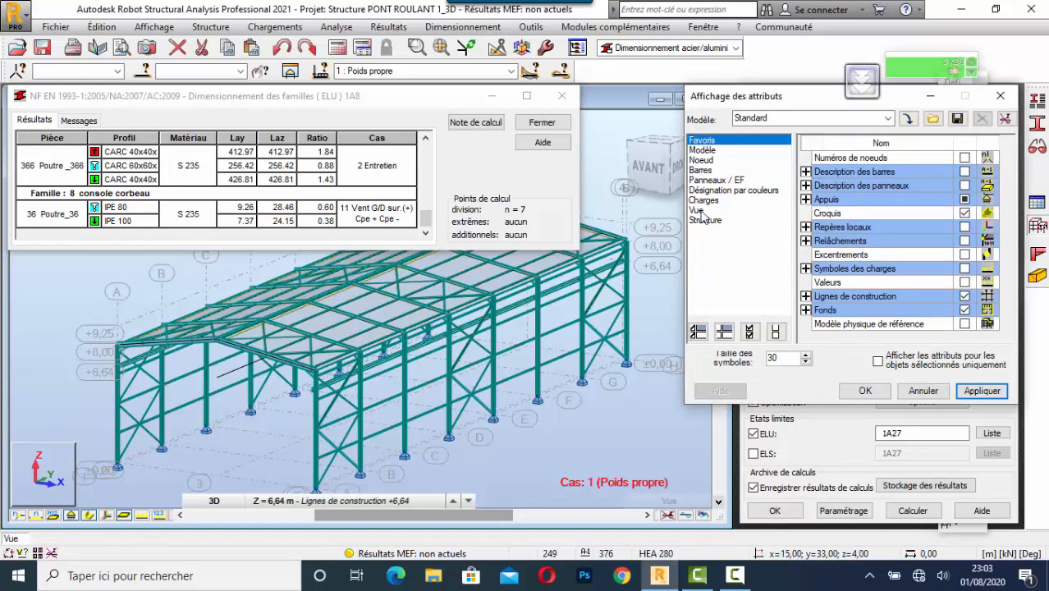
{"action": "left_click", "coordinate": [727, 190]}
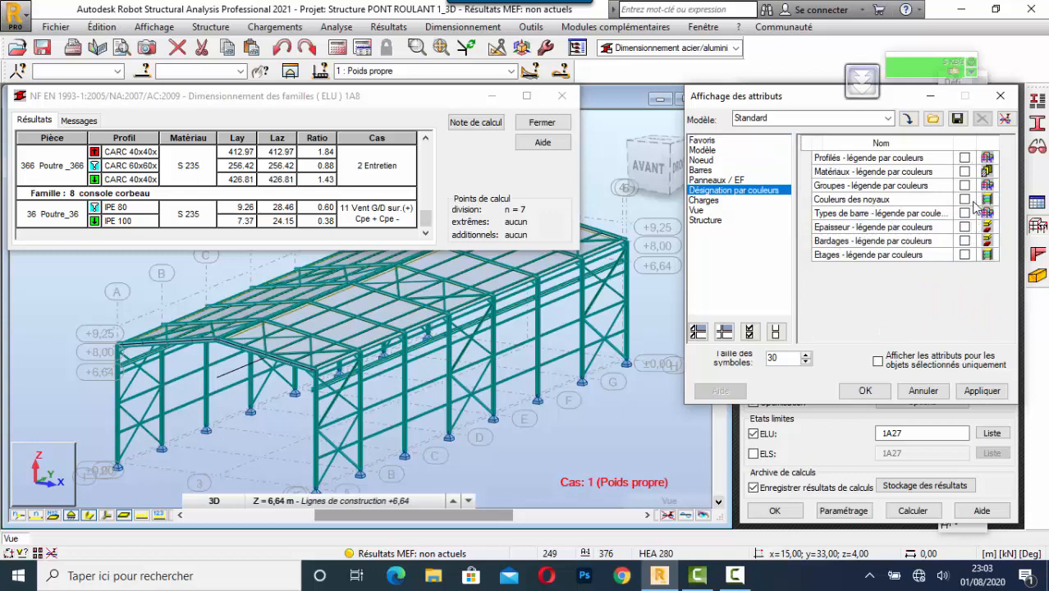
{"action": "left_click", "coordinate": [965, 158]}
{"action": "left_click", "coordinate": [978, 392]}
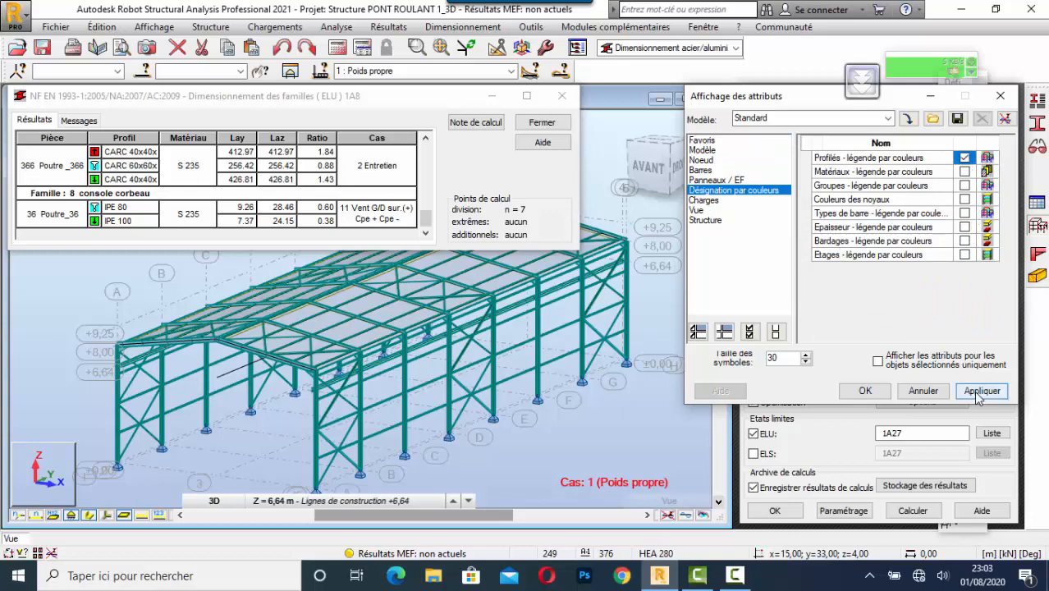
{"action": "left_click", "coordinate": [866, 391]}
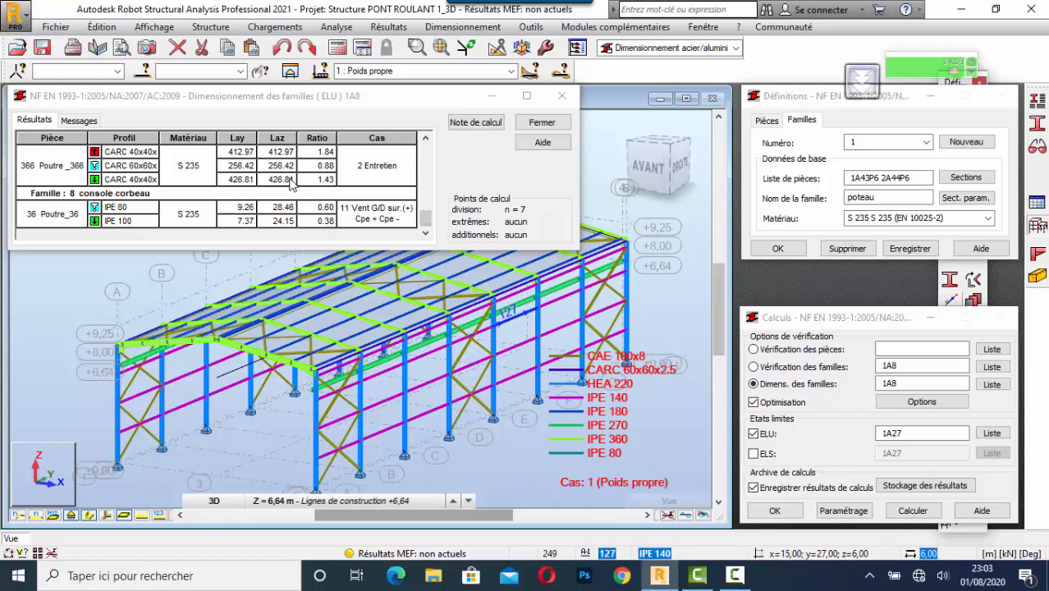
Examine the dimensioning results from the console corbeau family back up to the pannes family against the coloured profiles.
{"action": "left_click", "coordinate": [426, 139]}
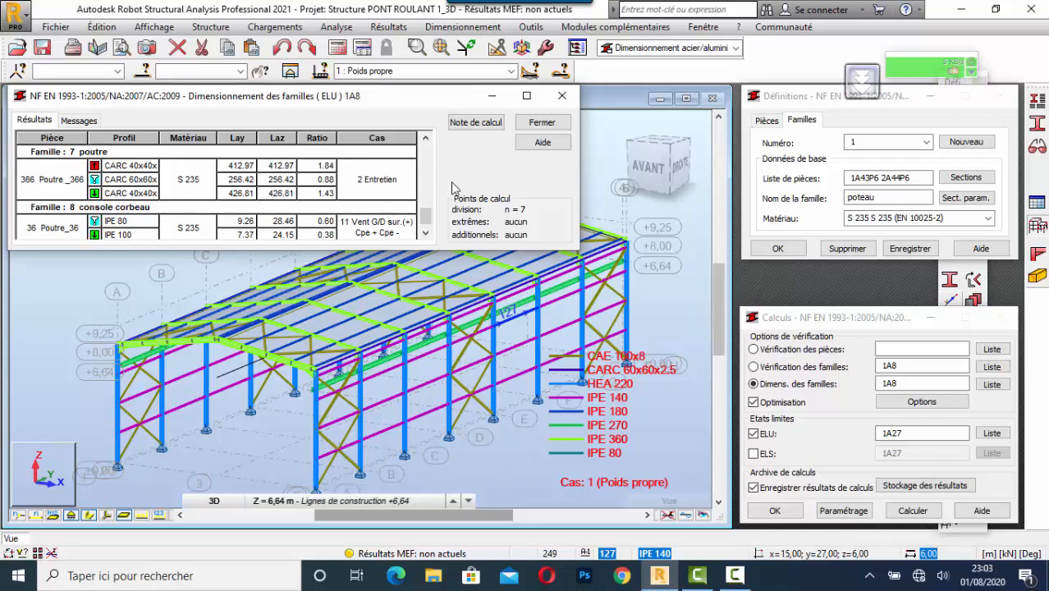
{"action": "left_click", "coordinate": [428, 140]}
{"action": "left_click", "coordinate": [426, 140]}
{"action": "left_click", "coordinate": [427, 140]}
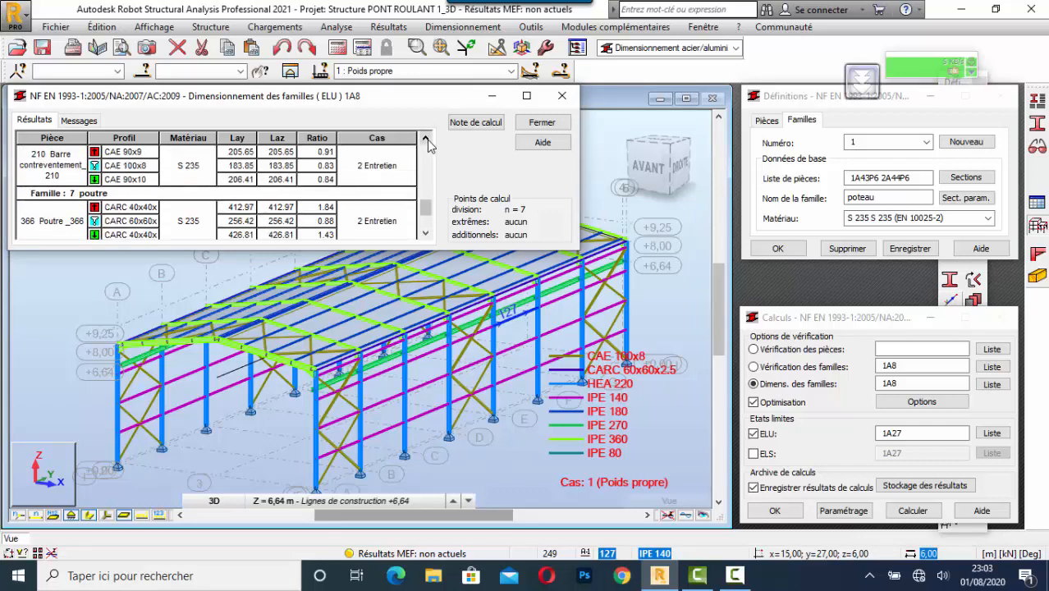
{"action": "left_click", "coordinate": [426, 140]}
{"action": "left_click", "coordinate": [427, 140]}
{"action": "left_click", "coordinate": [427, 140]}
{"action": "left_click", "coordinate": [427, 140]}
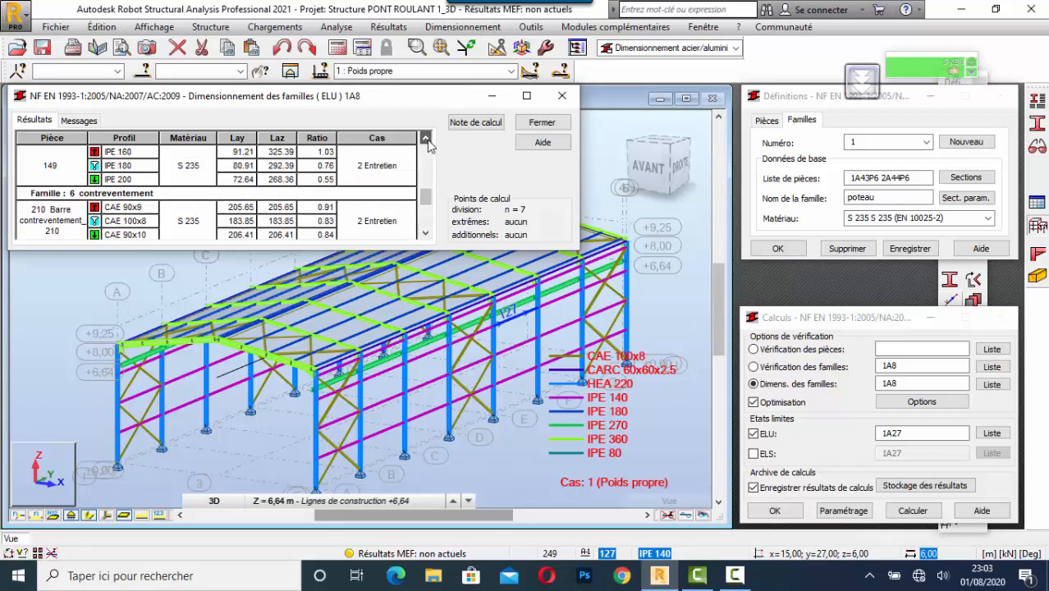
{"action": "left_click", "coordinate": [427, 139]}
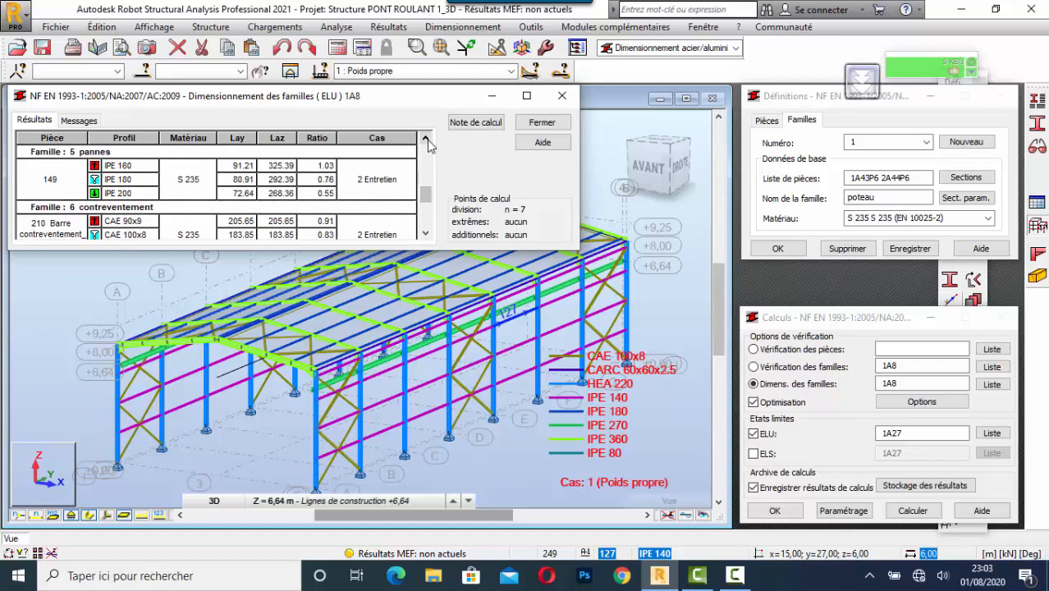
Open the pannes family's IPE 180 result, look through its detailed analysis and enable the Stabilité de l'âme au cisaillement check.
{"action": "double_click", "coordinate": [324, 181]}
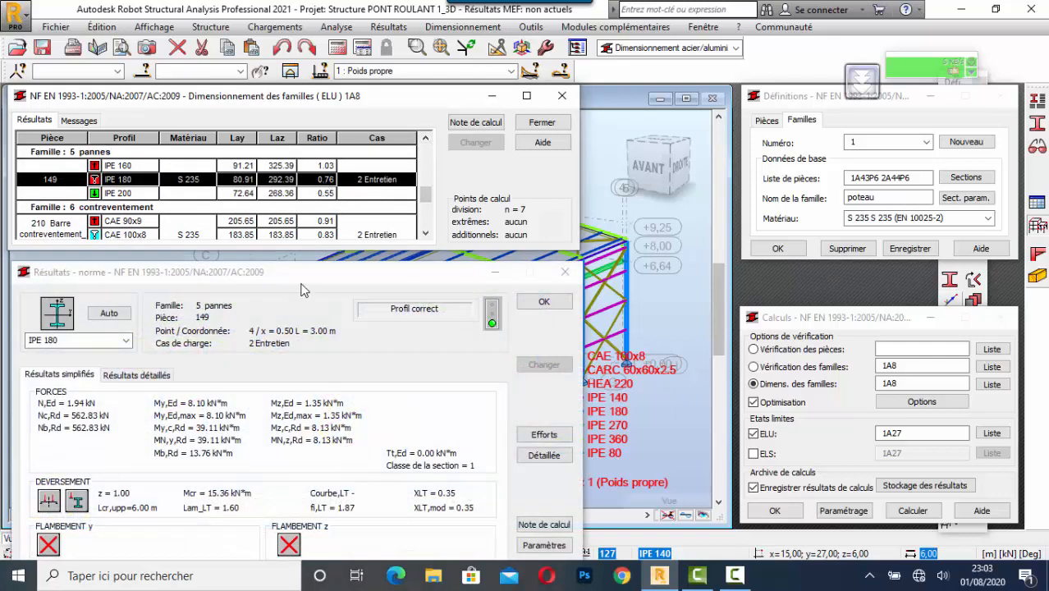
{"action": "left_click_drag", "start_coordinate": [282, 274], "coordinate": [354, 69]}
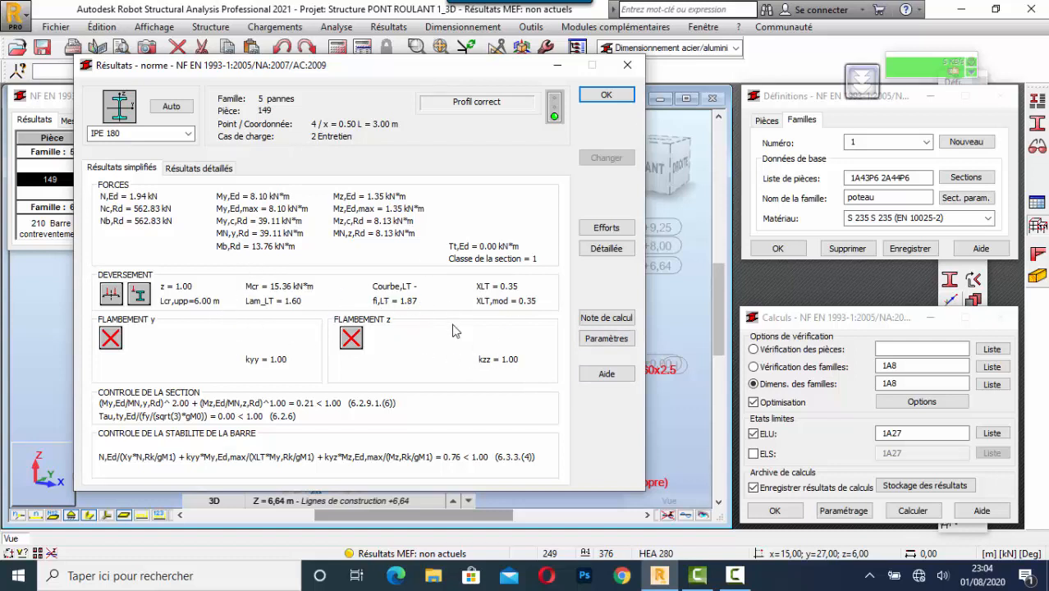
{"action": "left_click", "coordinate": [606, 248]}
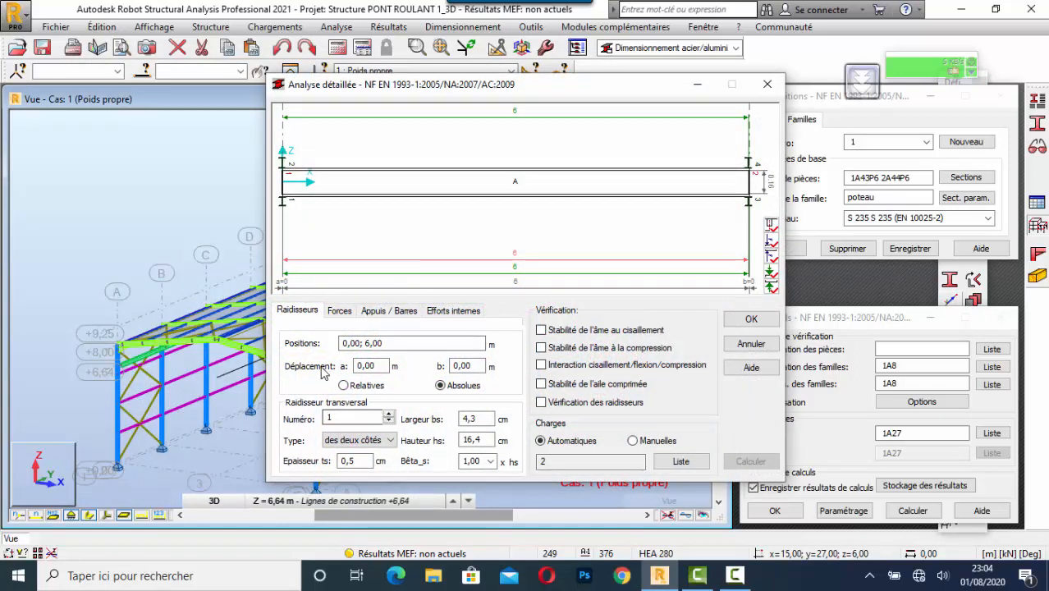
{"action": "left_click", "coordinate": [339, 311]}
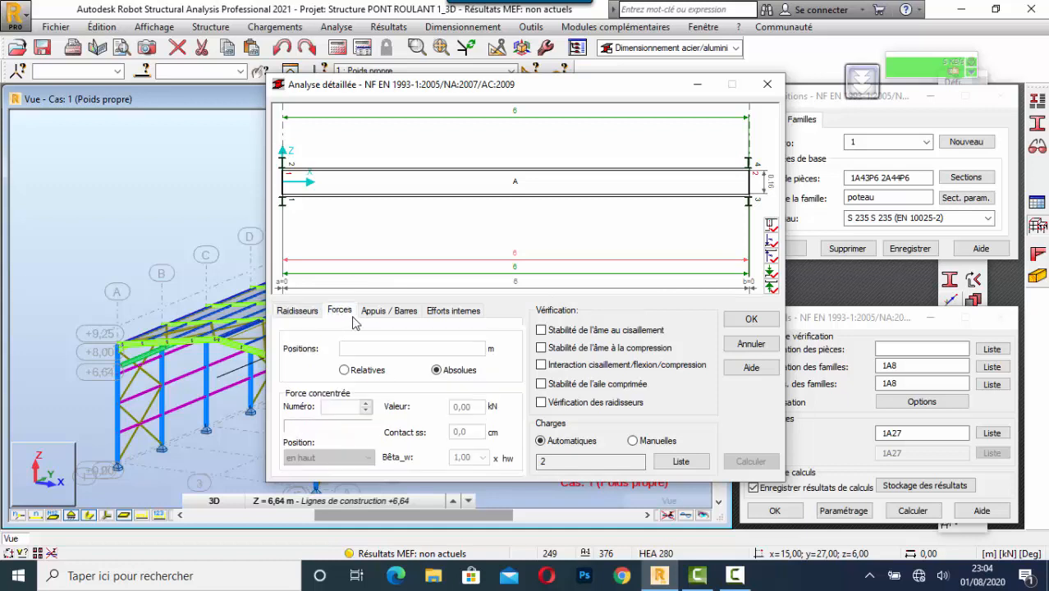
{"action": "left_click", "coordinate": [376, 313]}
{"action": "left_click", "coordinate": [443, 316]}
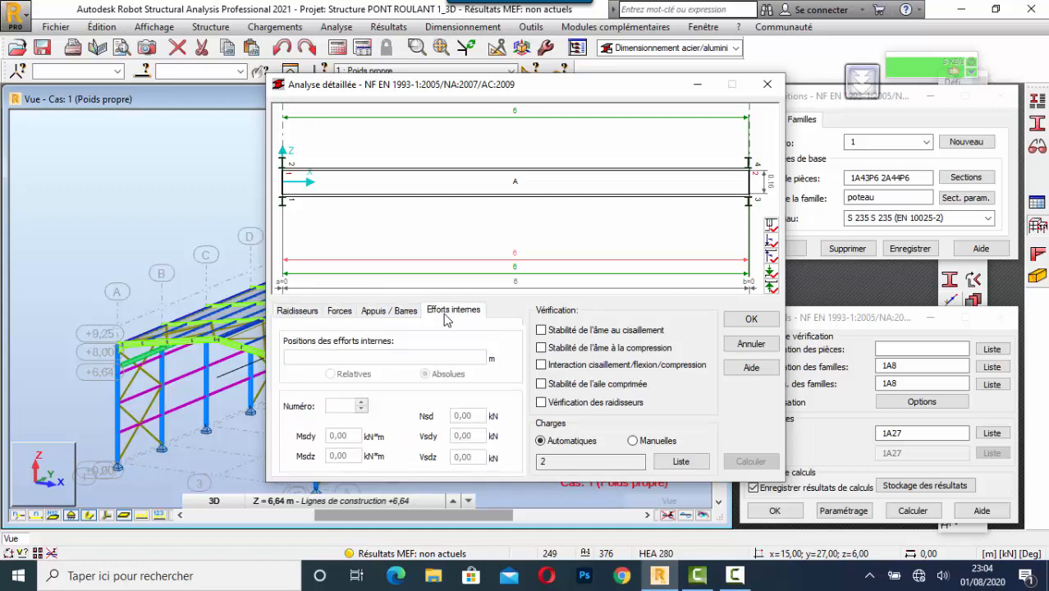
{"action": "left_click", "coordinate": [542, 330]}
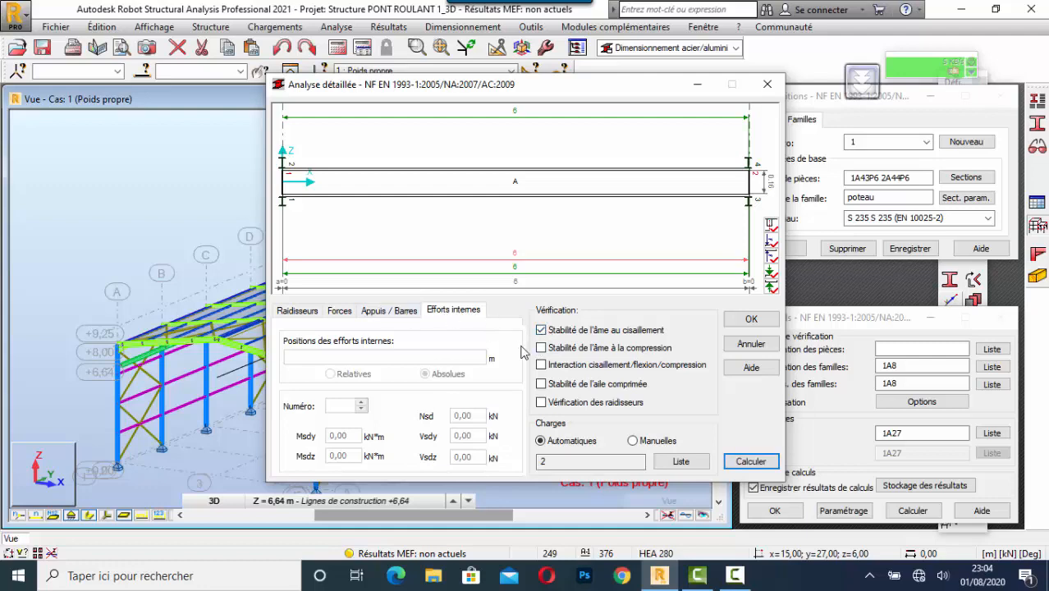
{"action": "left_click", "coordinate": [750, 320]}
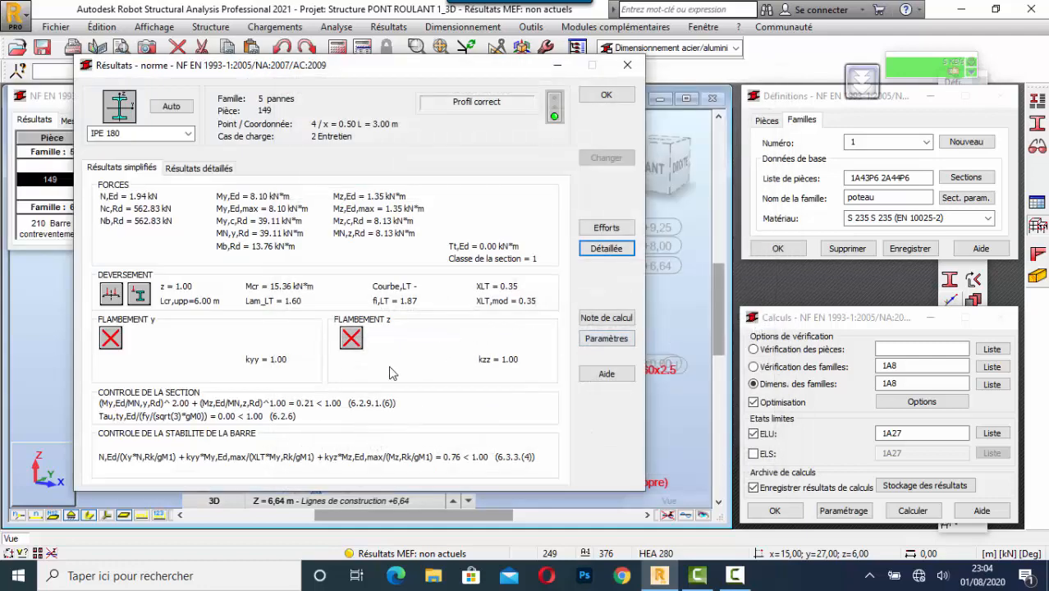
Review the purlin's internal forces in the manual verification and open the report of its steel member parameters.
{"action": "left_click", "coordinate": [606, 229]}
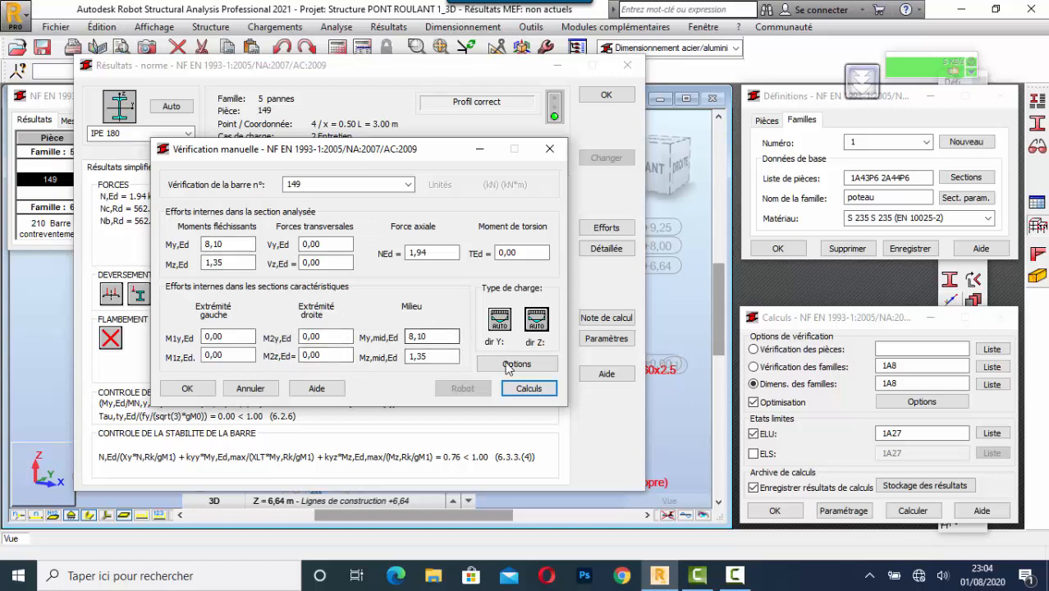
{"action": "left_click", "coordinate": [187, 389]}
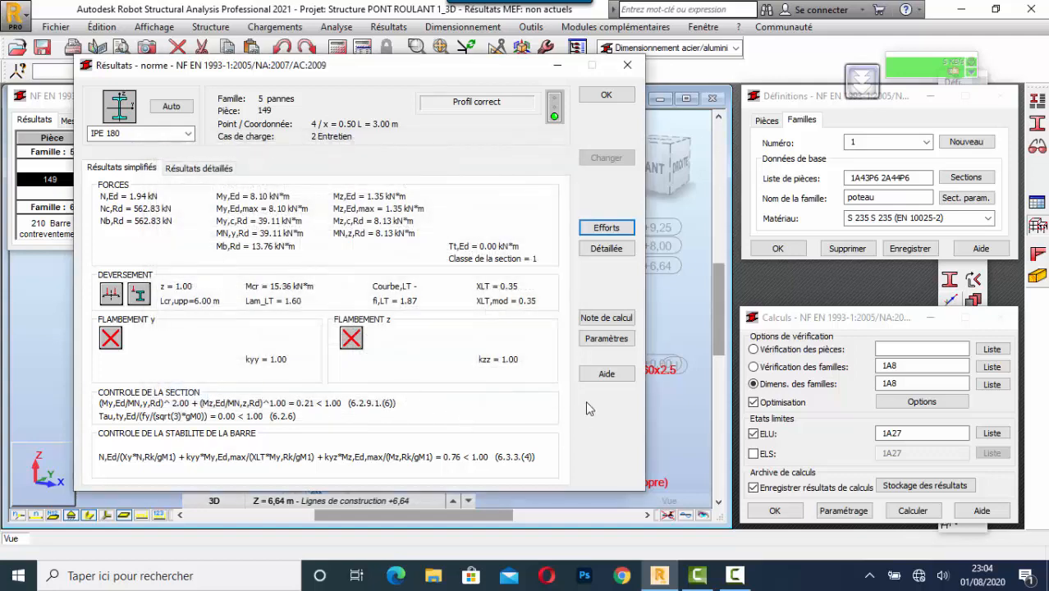
{"action": "left_click", "coordinate": [606, 338]}
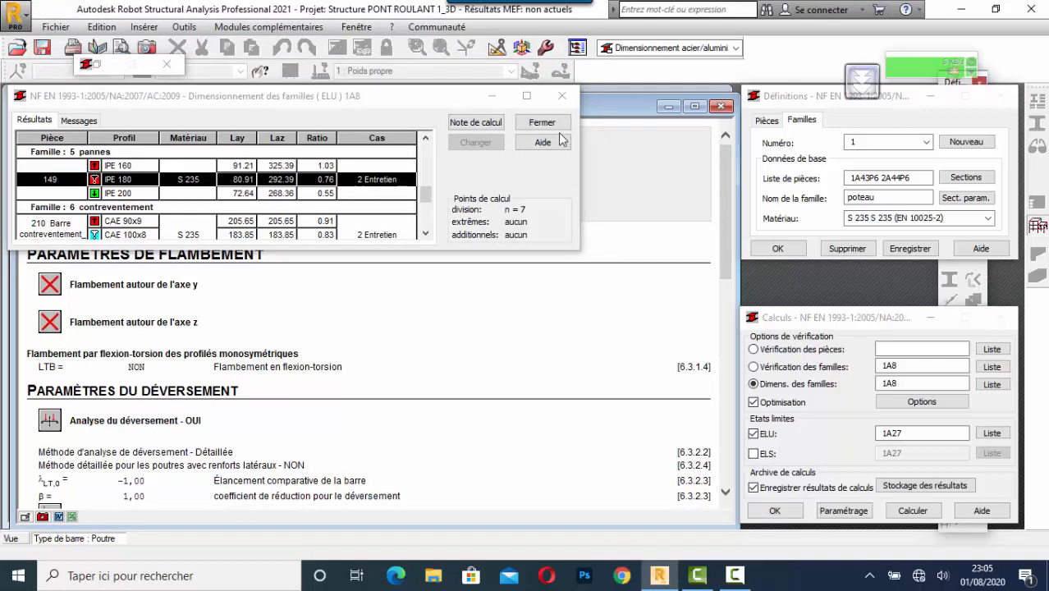
{"action": "left_click_drag", "start_coordinate": [424, 98], "coordinate": [969, 1]}
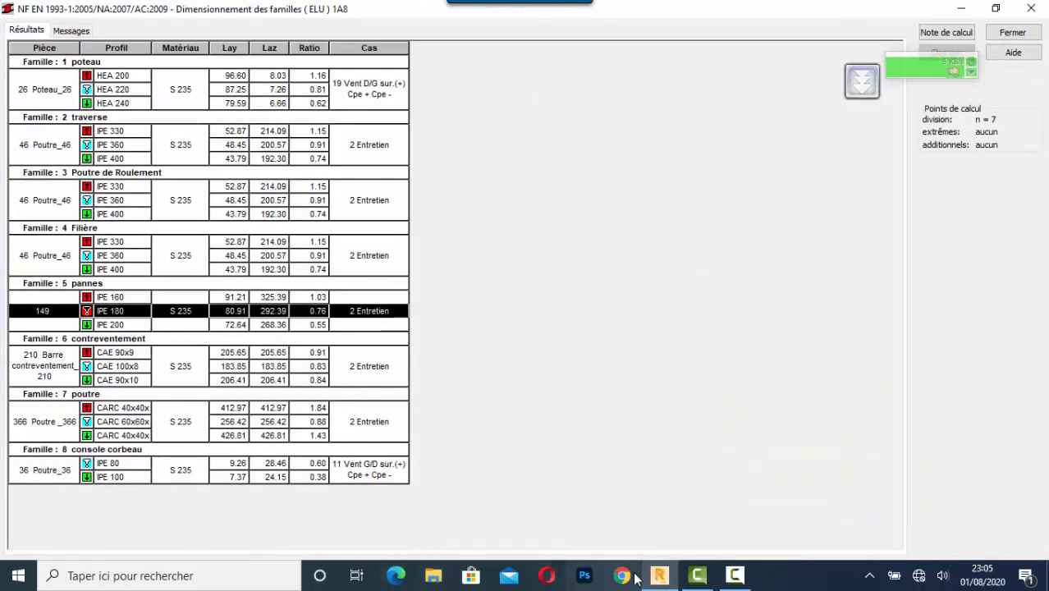
{"action": "left_click", "coordinate": [659, 577]}
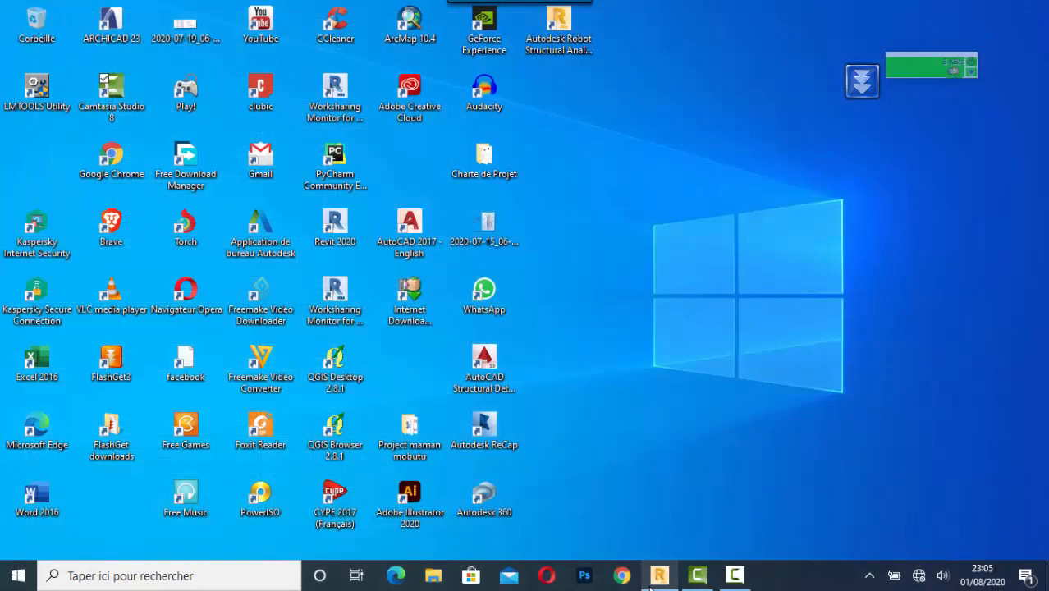
{"action": "left_click", "coordinate": [658, 577]}
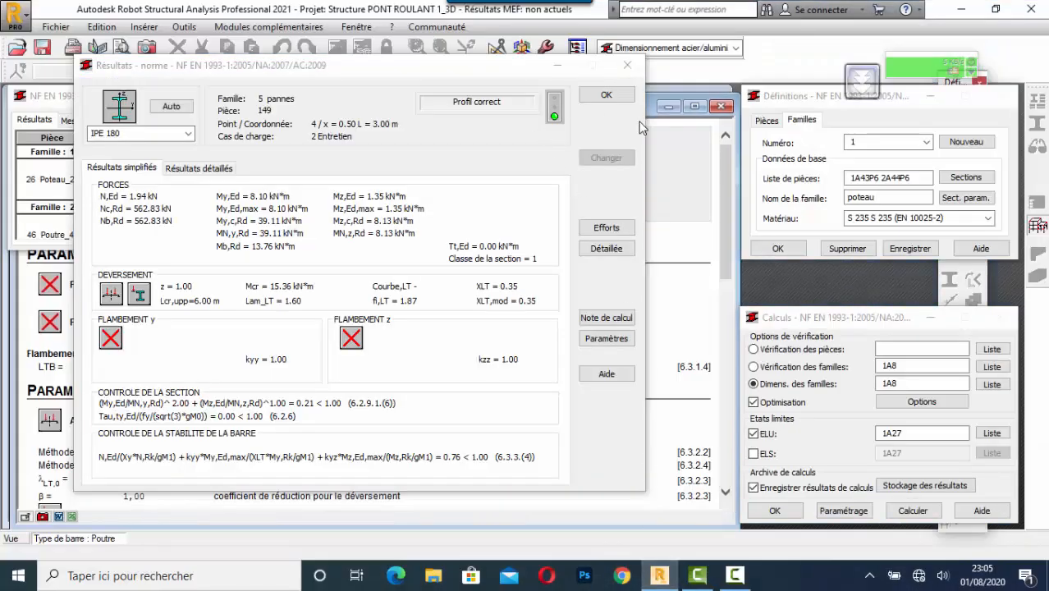
{"action": "left_click", "coordinate": [650, 108]}
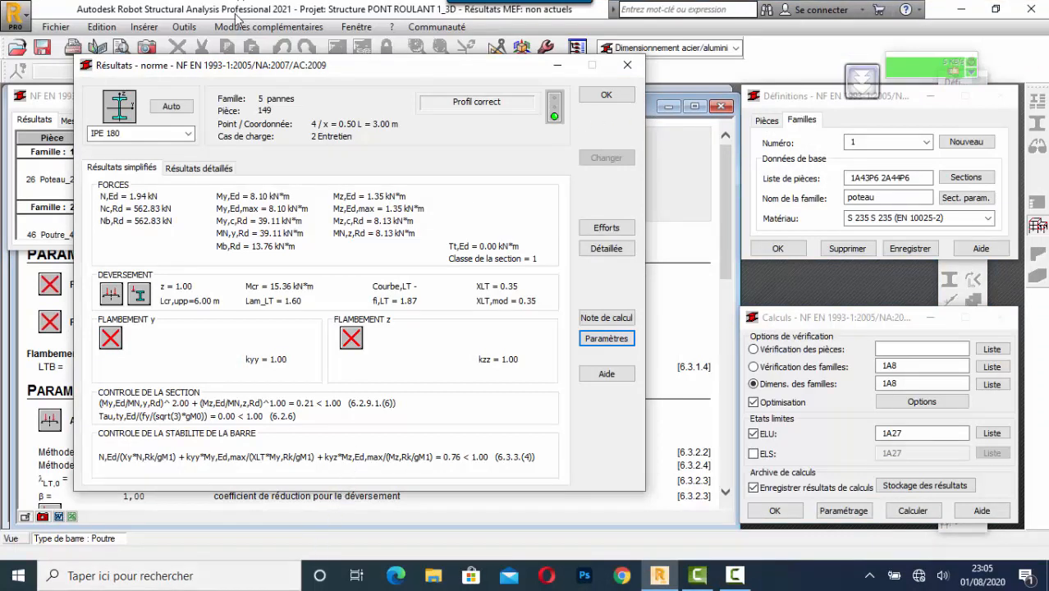
Clear the result windows away from the member parameters report and read its buckling, lateral-torsional buckling and additional parameters.
{"action": "left_click_drag", "start_coordinate": [282, 71], "coordinate": [892, 66]}
{"action": "left_click", "coordinate": [892, 66]}
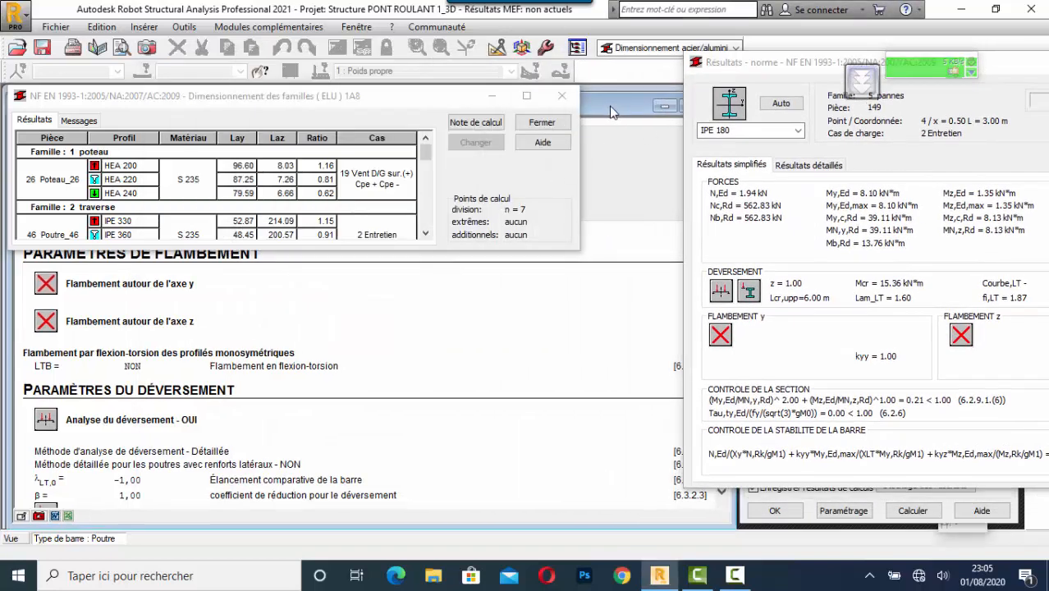
{"action": "left_click_drag", "start_coordinate": [617, 113], "coordinate": [563, 293]}
{"action": "left_click", "coordinate": [647, 294]}
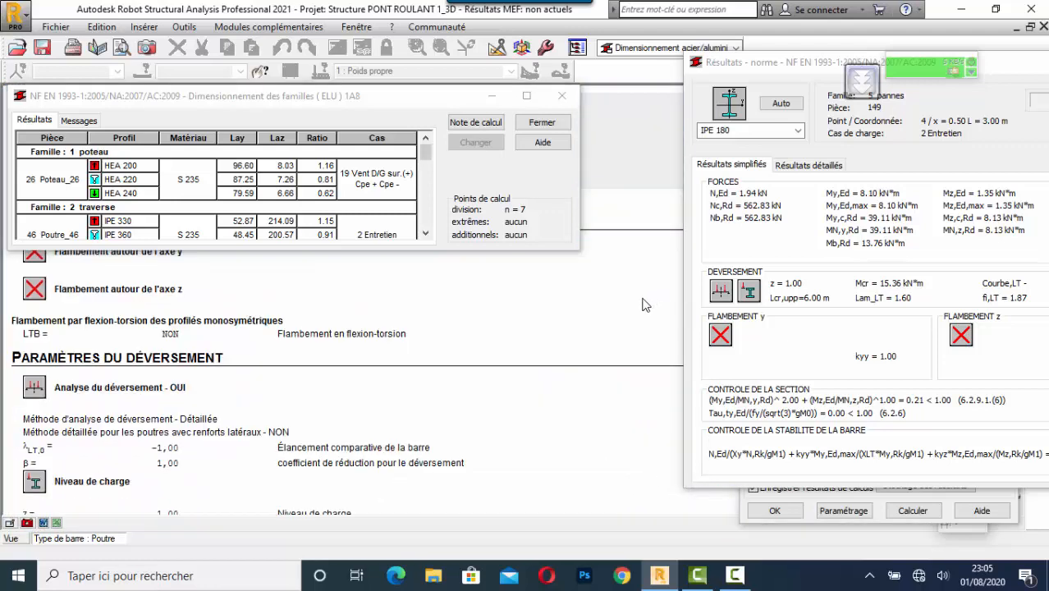
{"action": "left_click", "coordinate": [491, 96]}
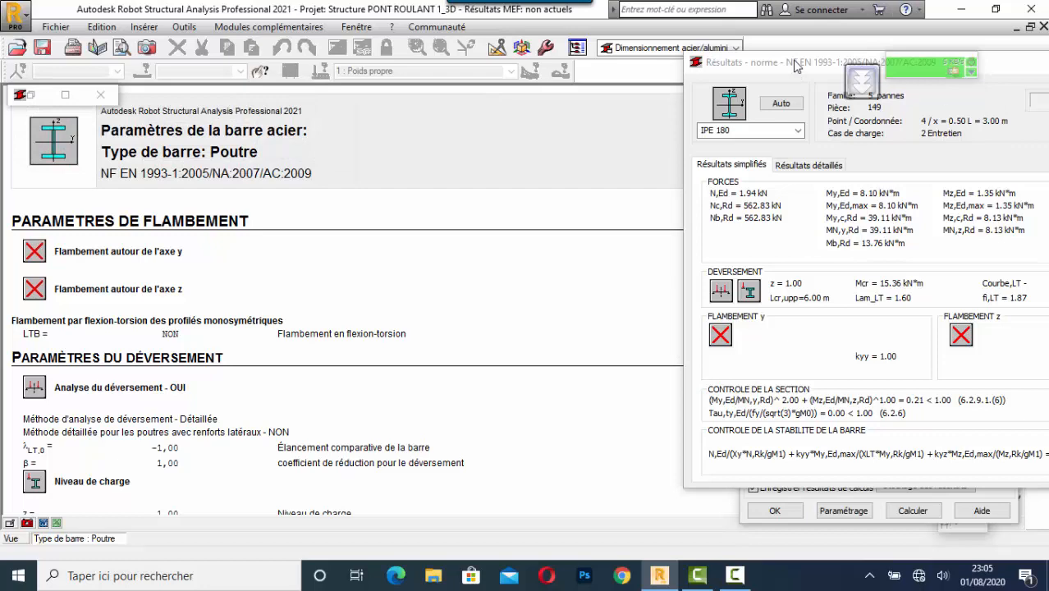
{"action": "left_click_drag", "start_coordinate": [791, 62], "coordinate": [374, 96]}
{"action": "left_click", "coordinate": [740, 98]}
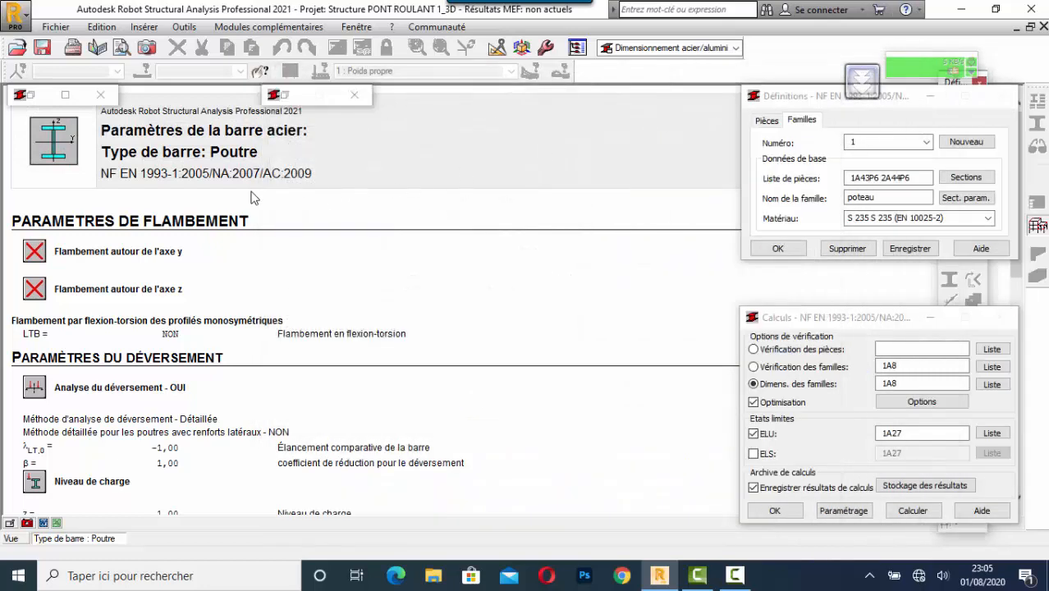
{"action": "scroll", "coordinate": [266, 315], "scroll_direction": "down", "scroll_amount": 10}
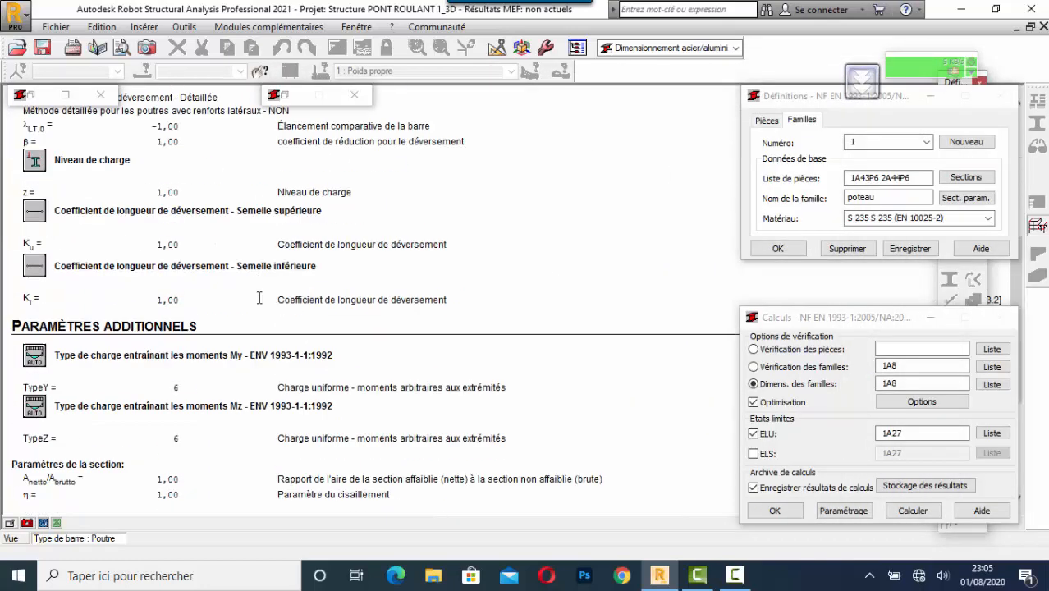